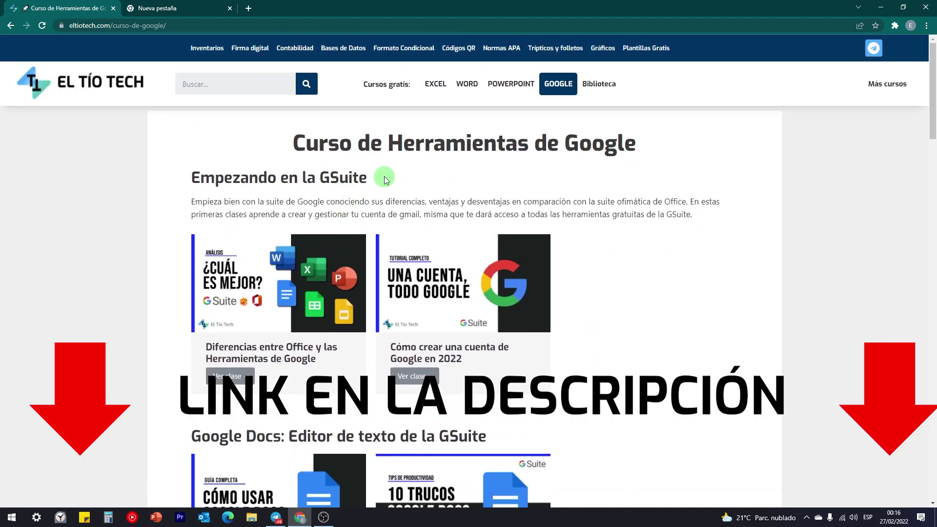
# Step: Switch from the course page to the empty new browser tab
pyautogui.click(377, 188)
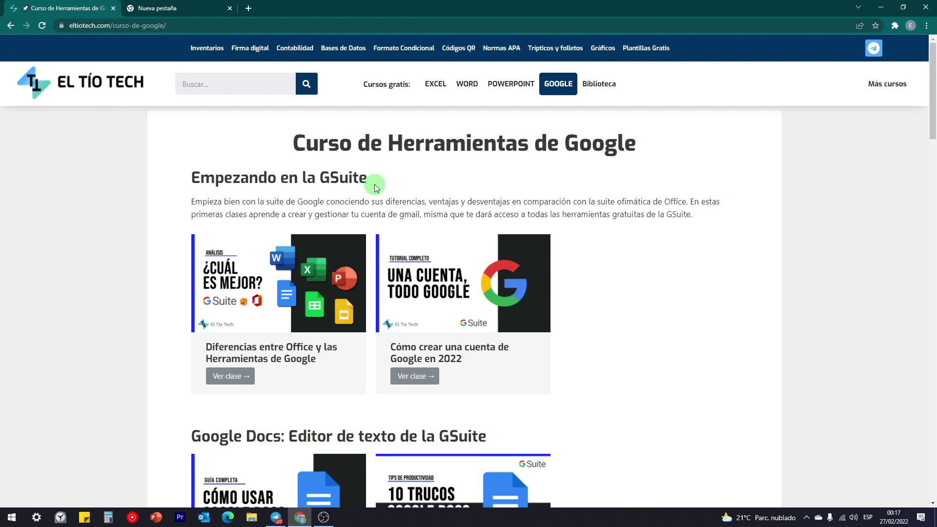
pyautogui.click(163, 5)
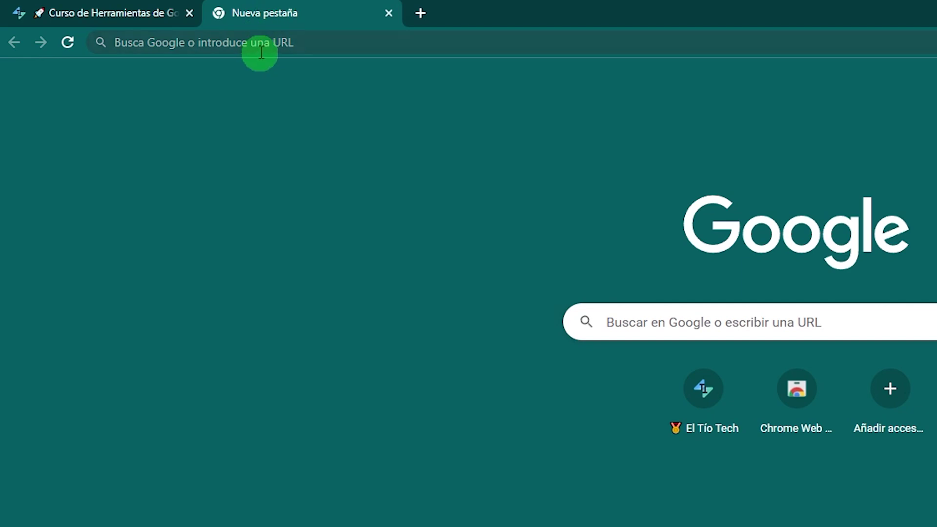
pyautogui.click(155, 24)
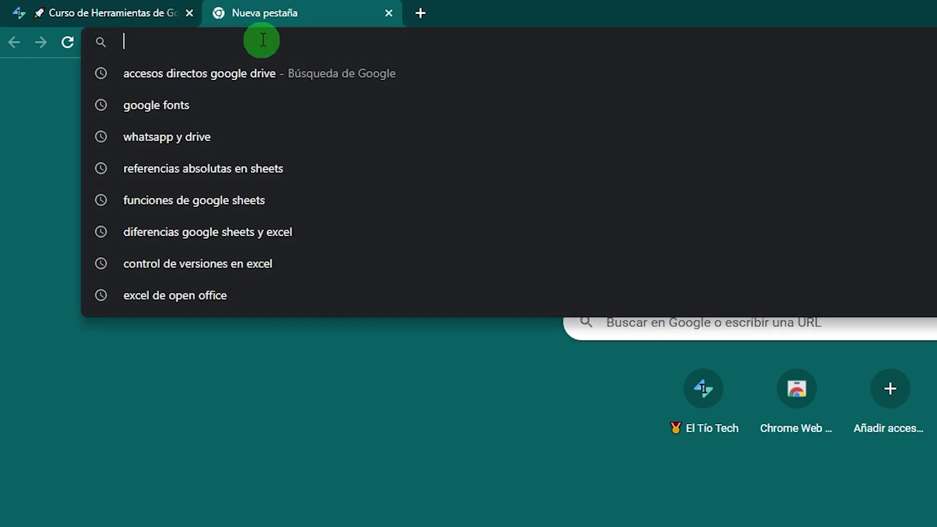
pyautogui.write('drive.google.co')
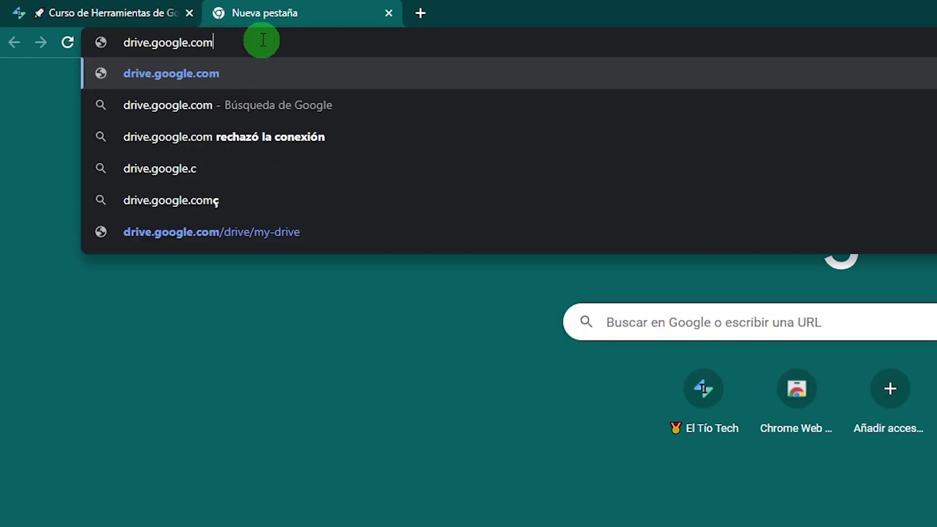
pyautogui.write('m')
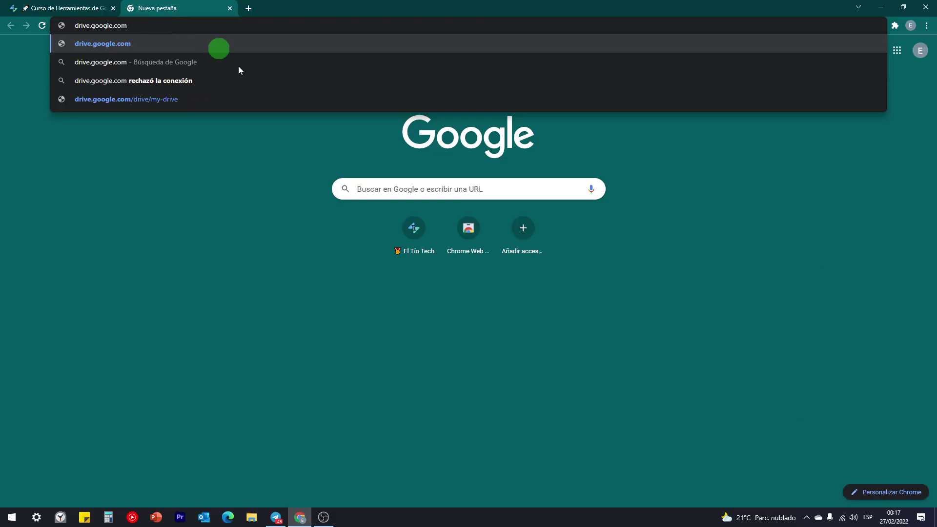
pyautogui.click(750, 172)
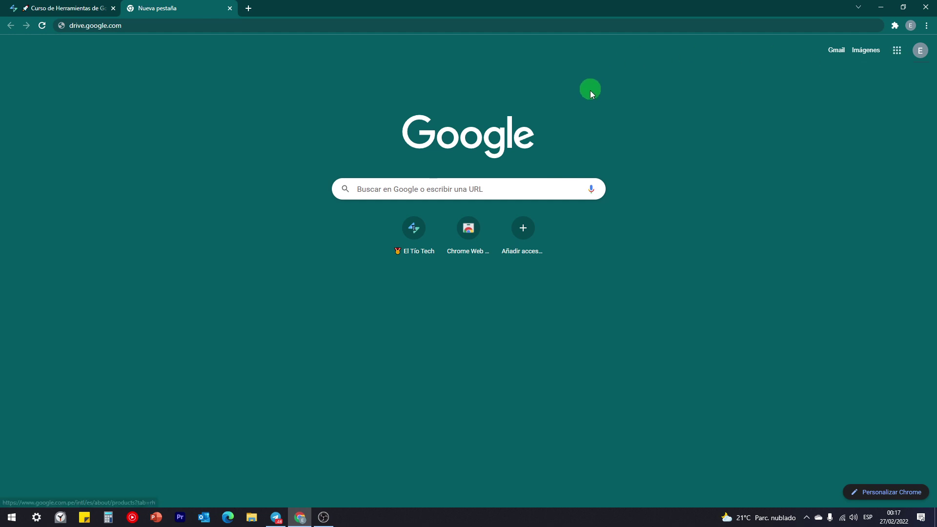
# Step: Load google.com in the new tab
pyautogui.click(130, 26)
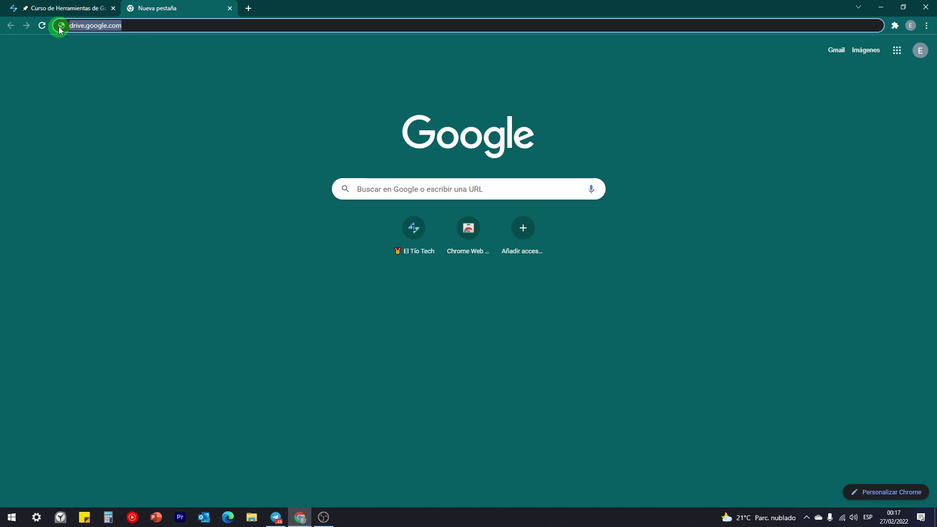
pyautogui.write('google.com')
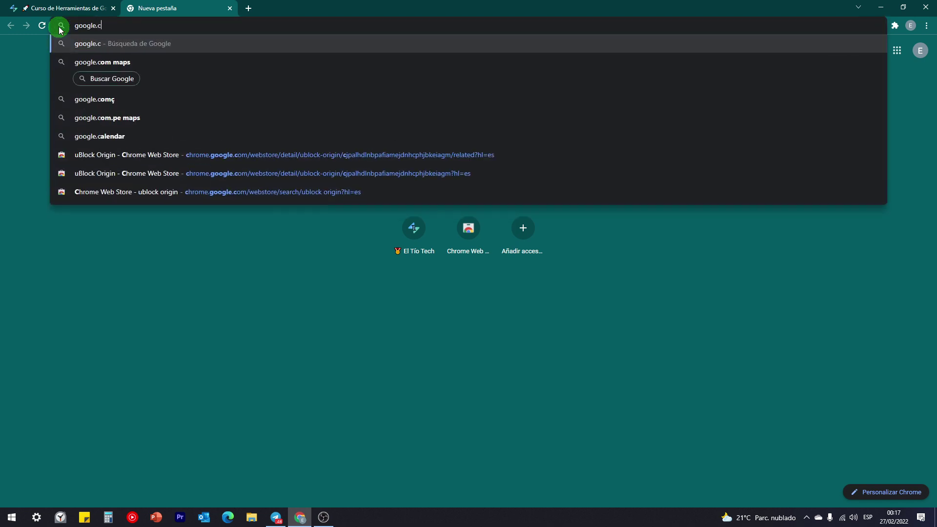
pyautogui.press('Return')
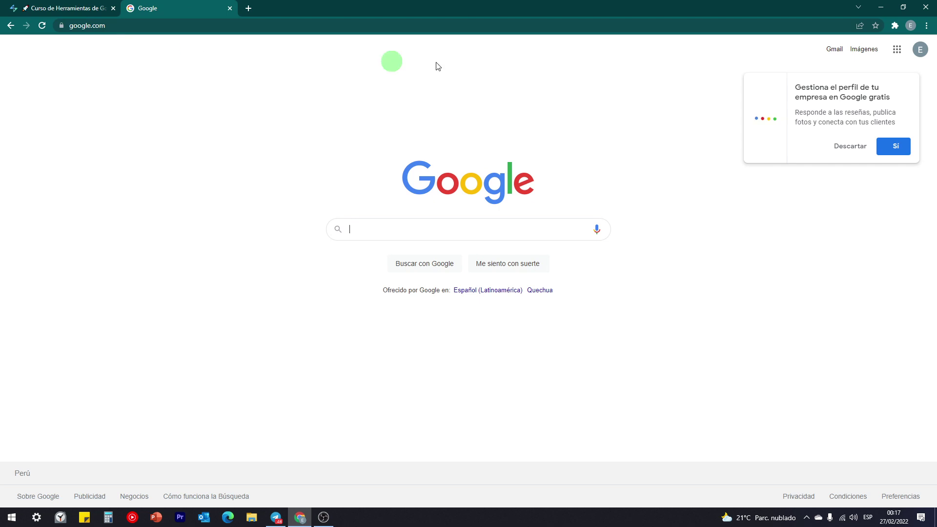
# Step: Open Drive from the list of Google applications
pyautogui.click(825, 151)
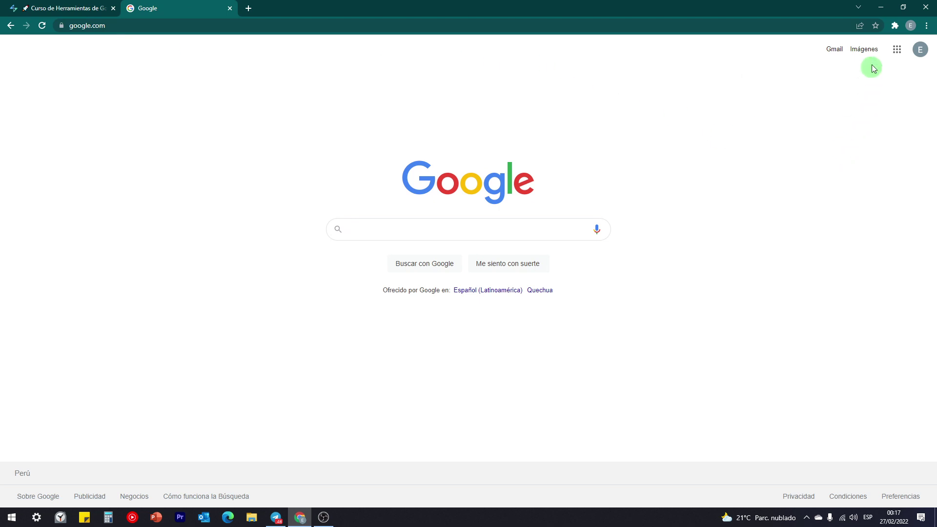
pyautogui.click(897, 52)
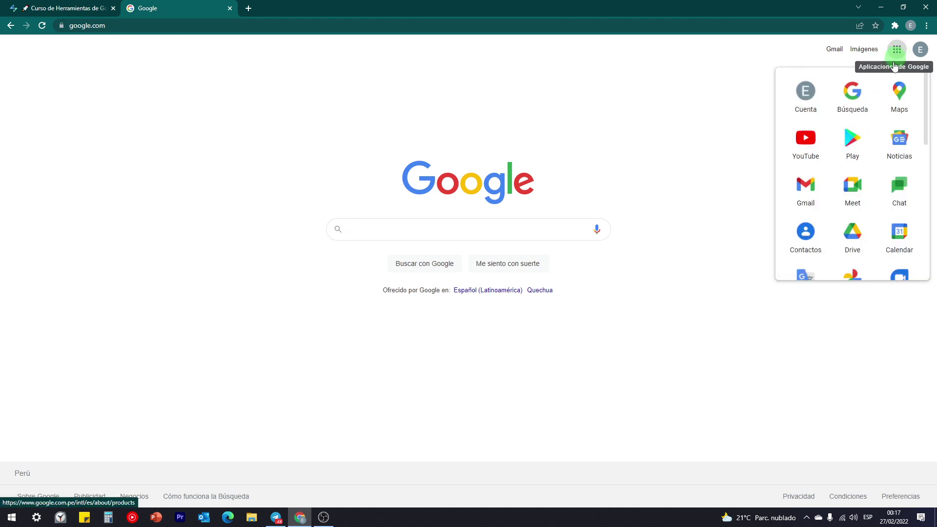
pyautogui.click(851, 238)
pyautogui.scroll(-1, 851, 239)
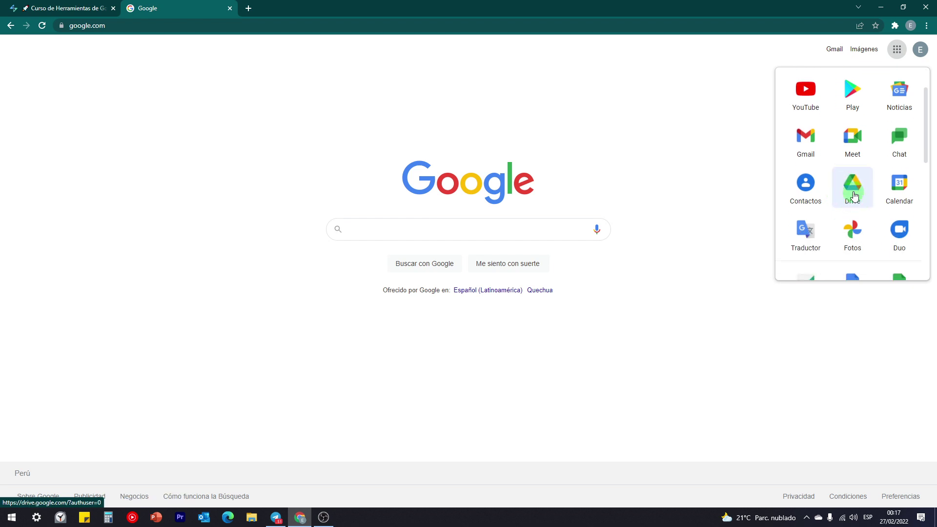
pyautogui.click(856, 190)
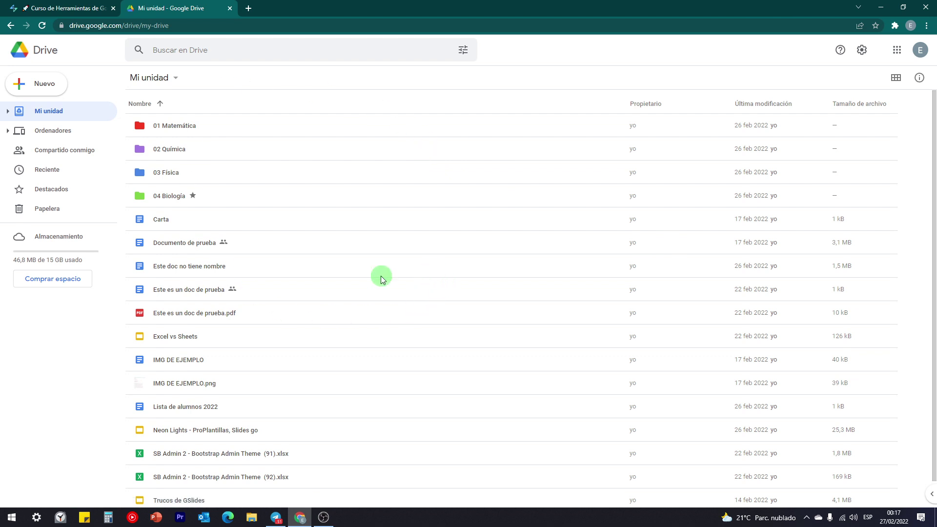
# Step: Go to the Drive for desktop download page through Drive's settings and download the installer
pyautogui.scroll(-1, 193, 356)
pyautogui.scroll(1, 200, 293)
pyautogui.click(862, 54)
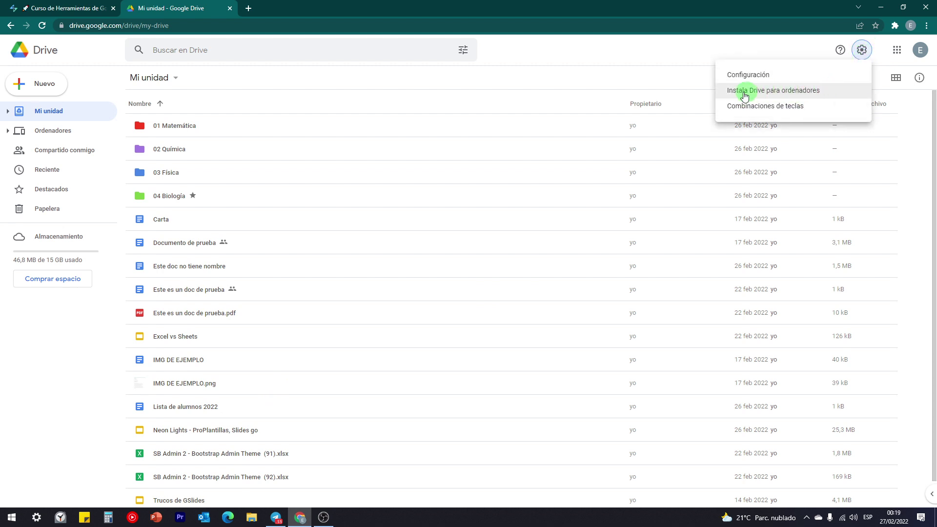
pyautogui.click(808, 92)
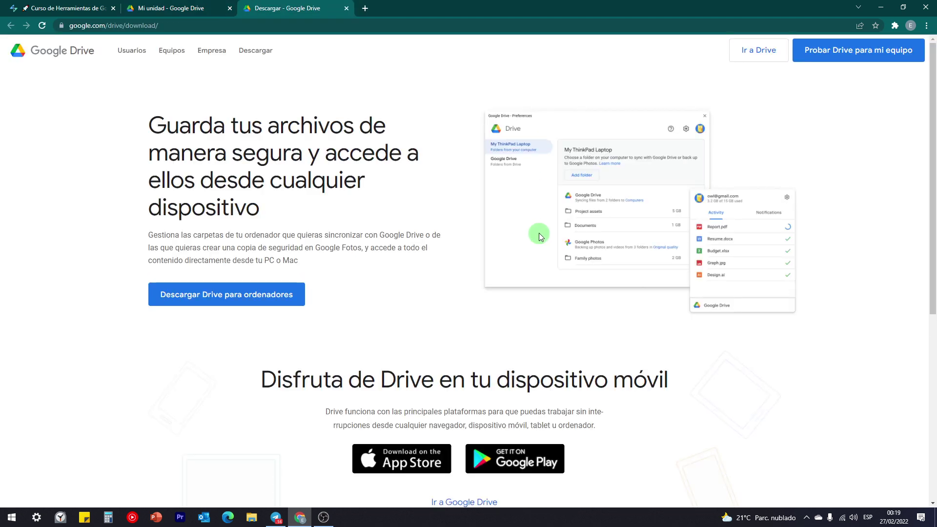
pyautogui.click(232, 298)
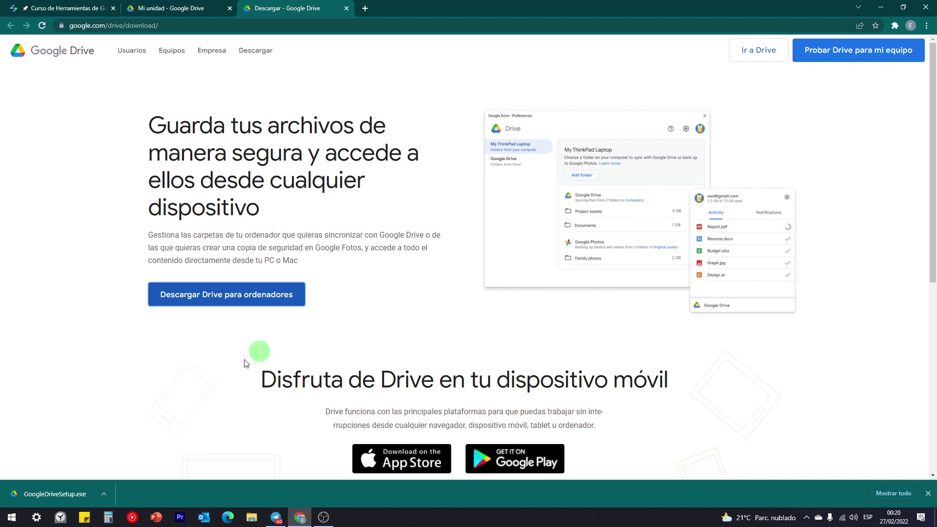
# Step: Run GoogleDriveSetup.exe, install Google Drive with desktop shortcuts for the app and for Docs, Sheets and Slides, and close the installer
pyautogui.click(46, 498)
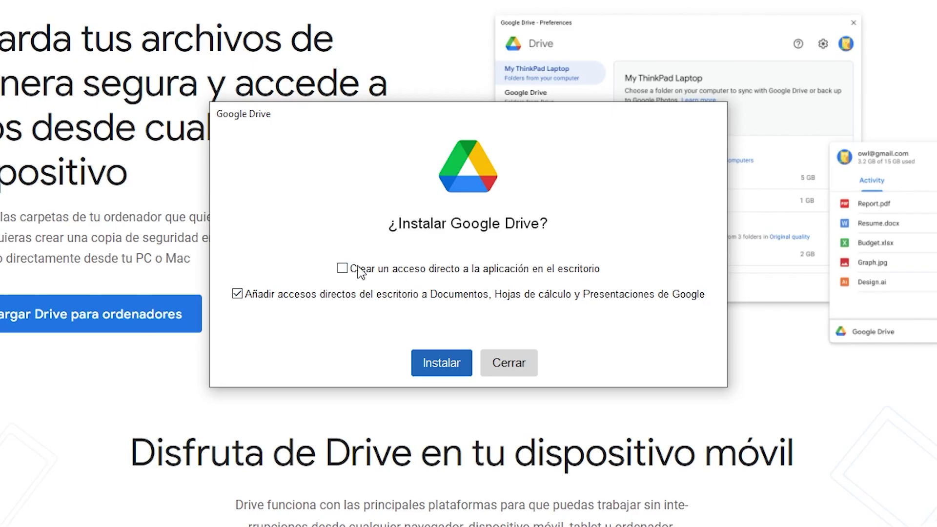
pyautogui.click(342, 269)
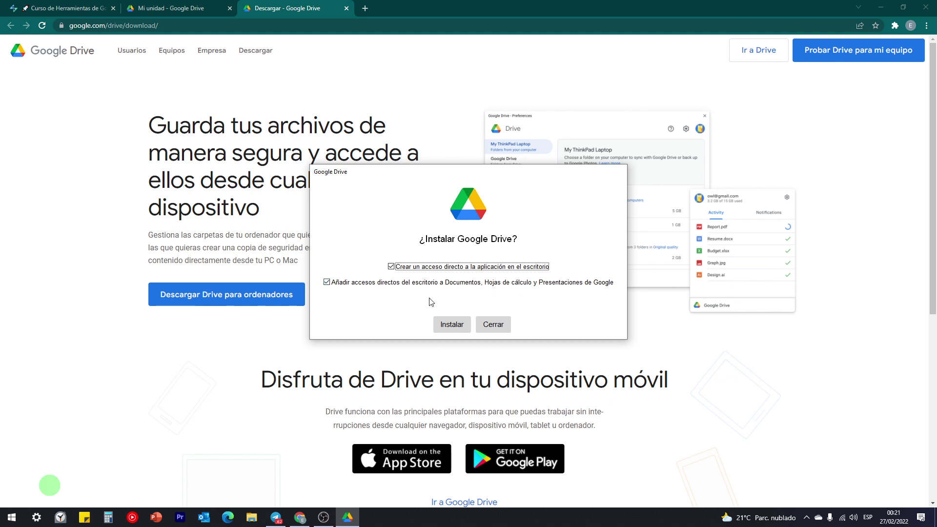
pyautogui.click(455, 326)
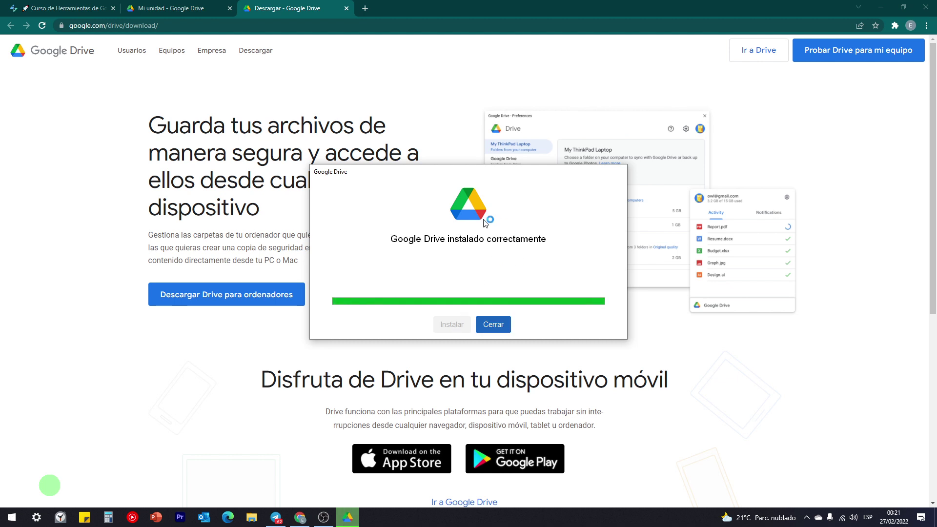
pyautogui.moveTo(435, 146); pyautogui.dragTo(726, 147)
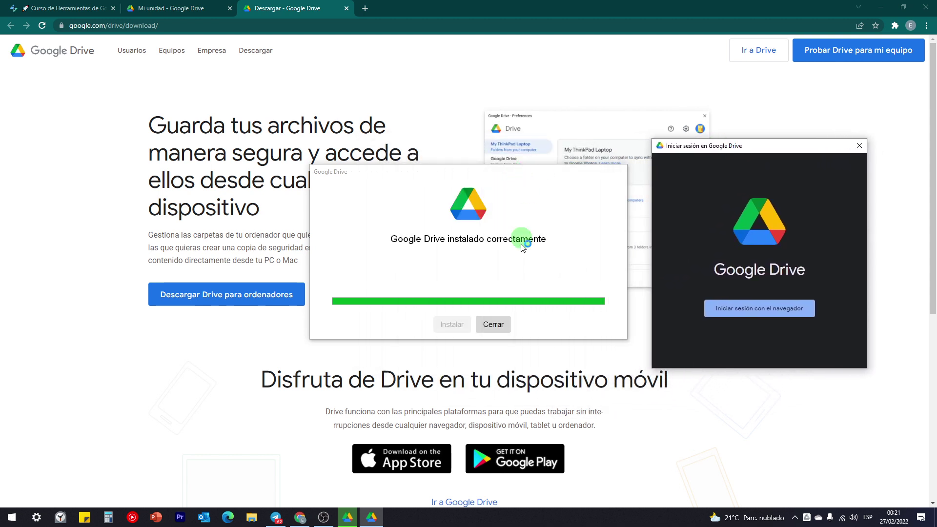
pyautogui.click(493, 325)
# Step: Sign in to Google Drive for desktop through the browser with the listed account and dismiss the Drive notifications without opening preferences
pyautogui.moveTo(735, 149); pyautogui.dragTo(427, 142)
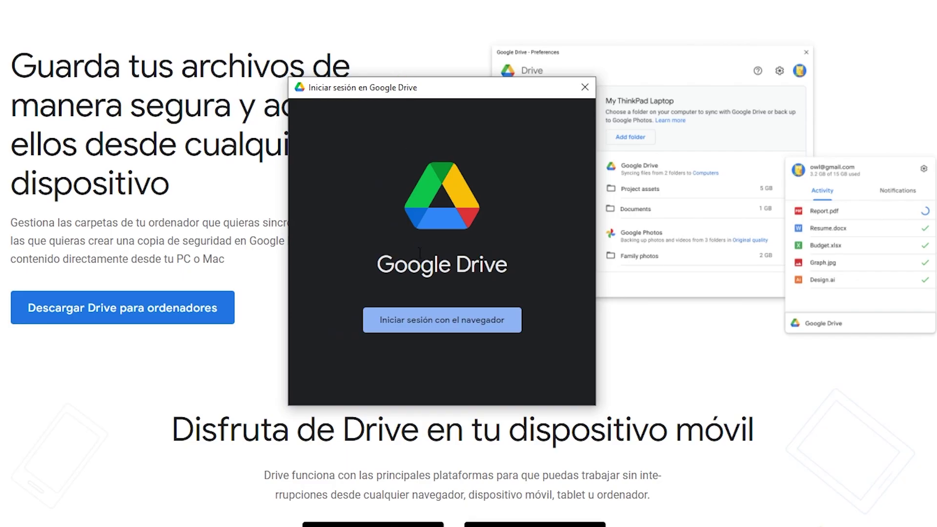
pyautogui.click(438, 325)
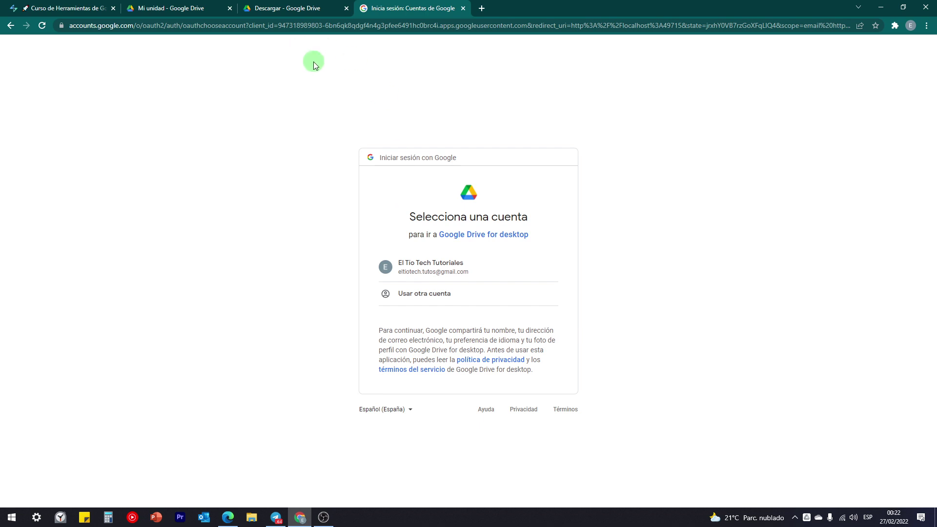
pyautogui.click(481, 272)
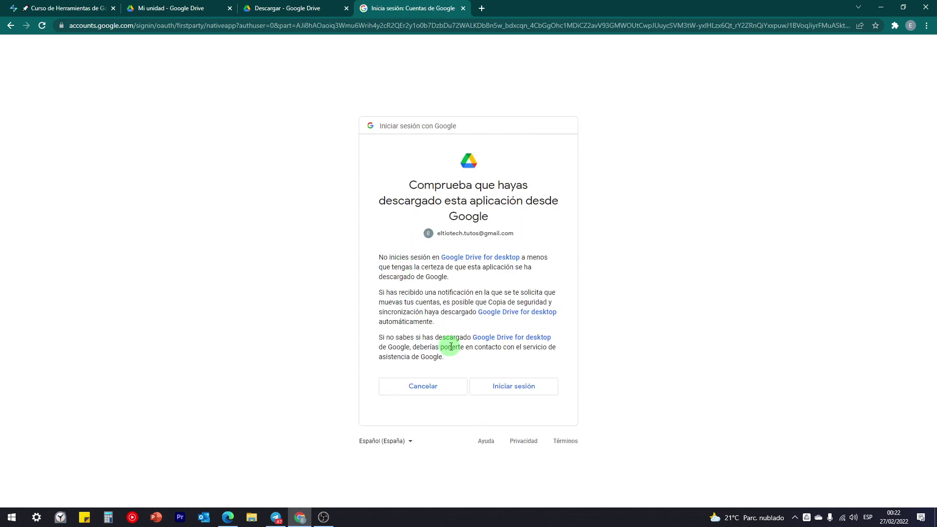
pyautogui.click(517, 386)
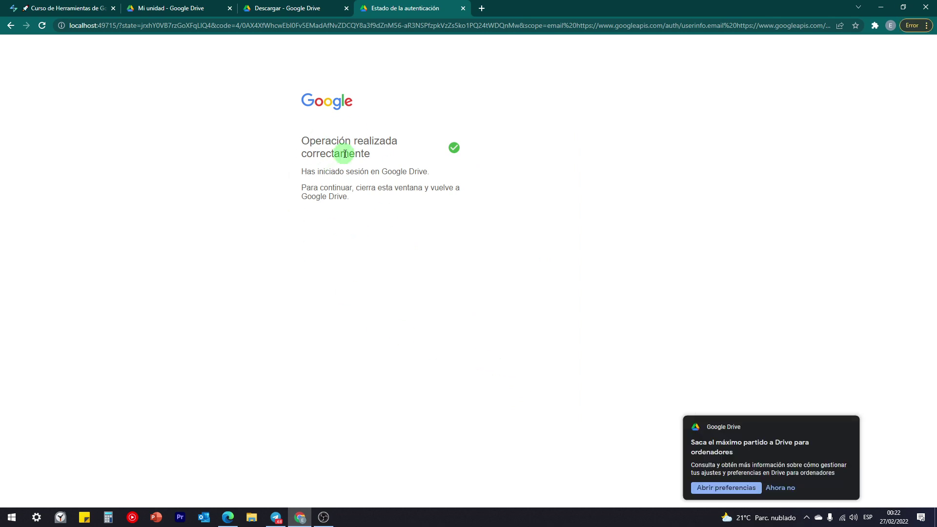
pyautogui.click(790, 455)
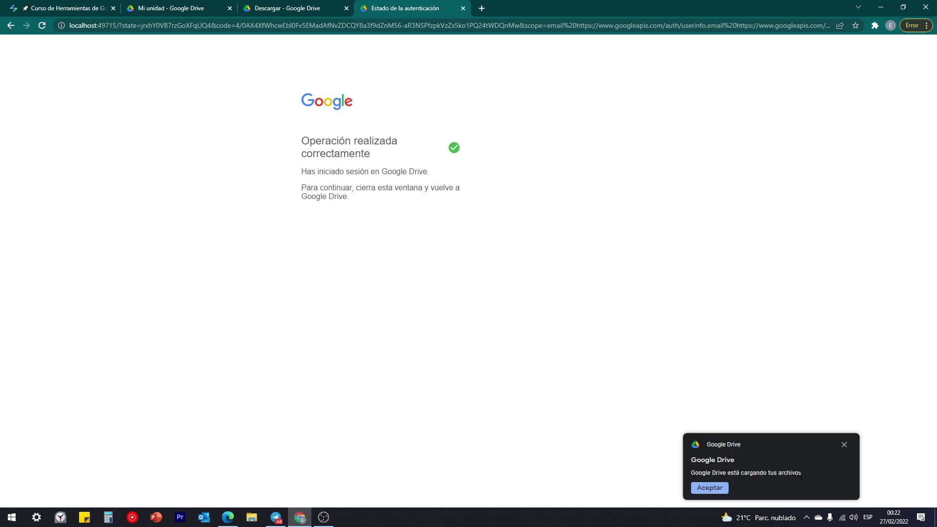
pyautogui.click(709, 487)
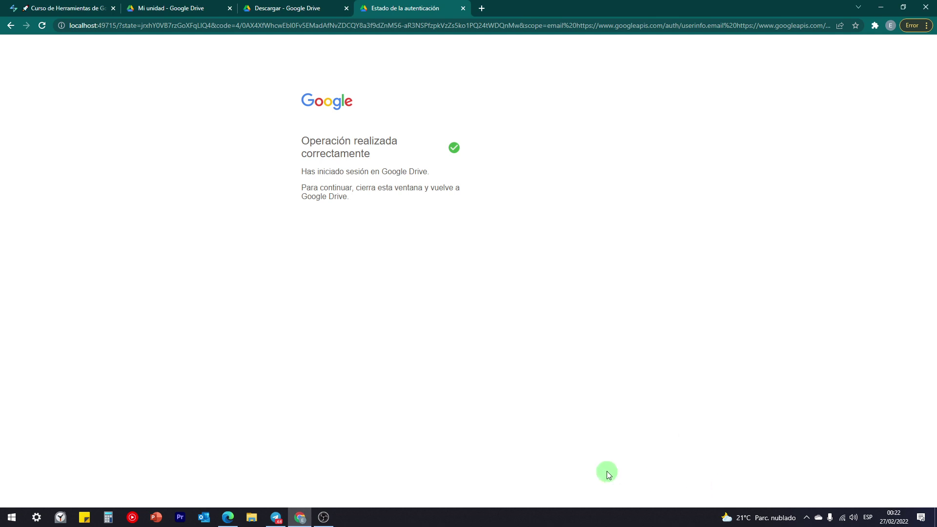
# Step: Return to the My Drive page and close the download and authentication tabs
pyautogui.click(181, 7)
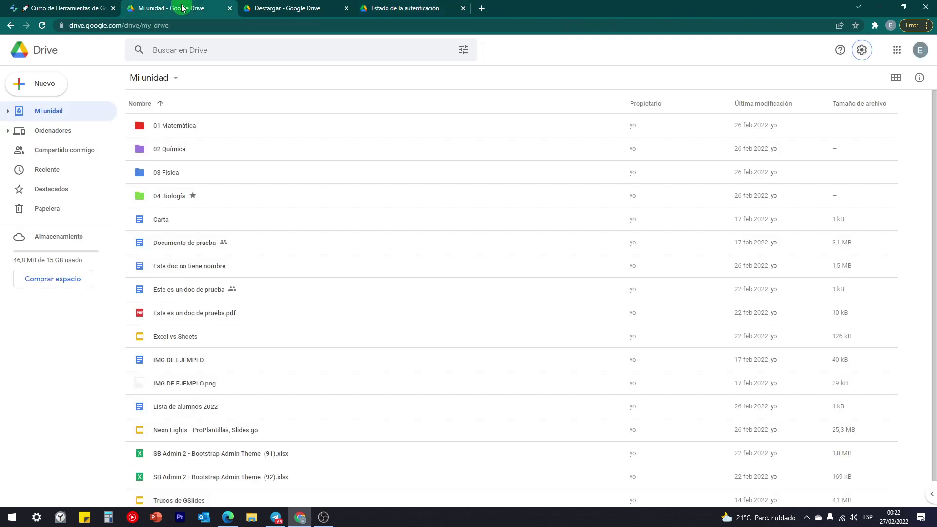
pyautogui.click(347, 8)
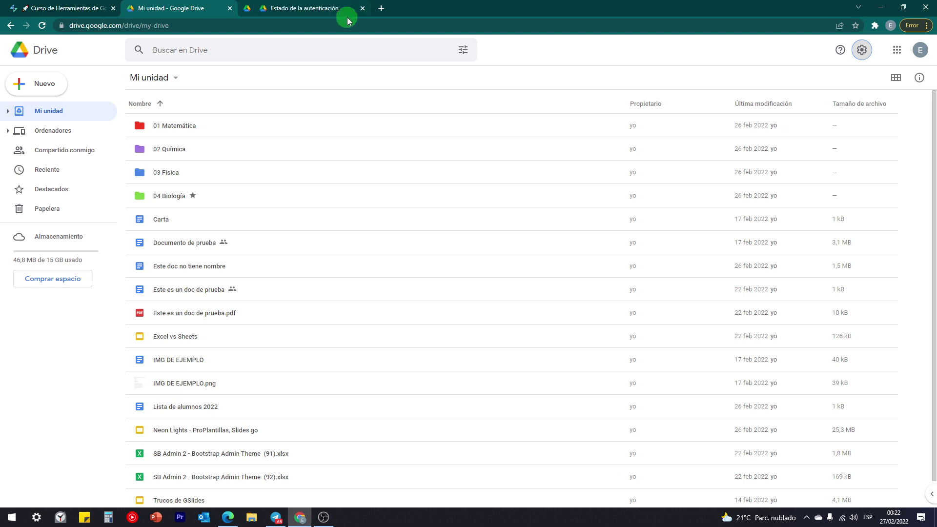
pyautogui.click(346, 8)
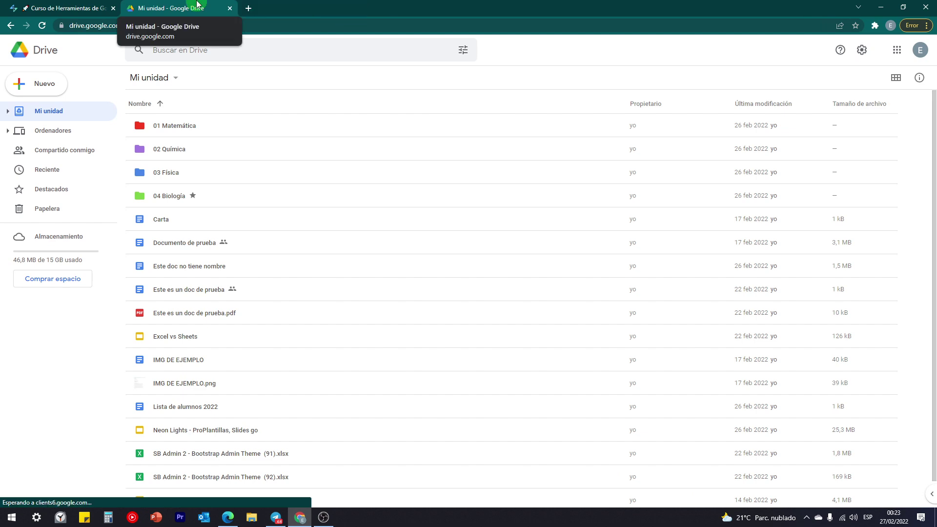
# Step: Enable offline creation and editing of recent Docs, Sheets and Slides files in Drive's general settings and save
pyautogui.click(859, 52)
pyautogui.click(738, 73)
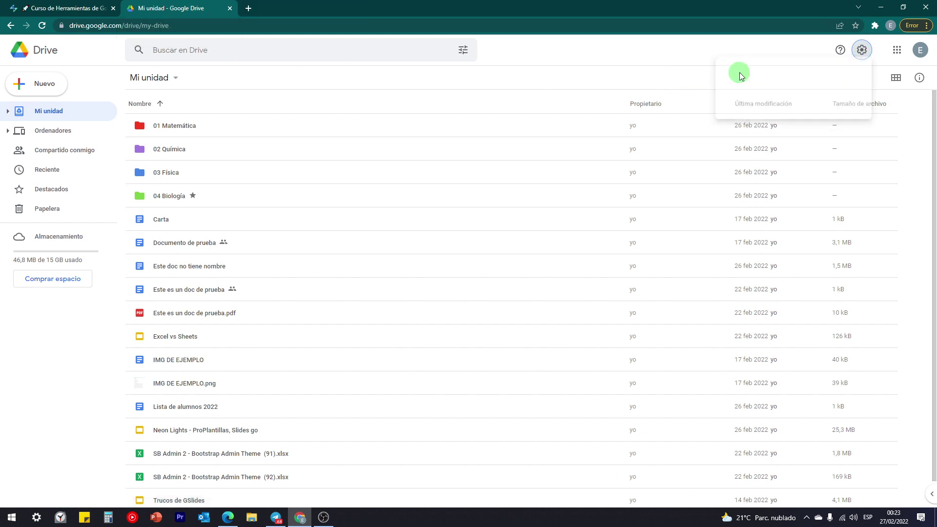
pyautogui.scroll(-4, 382, 281)
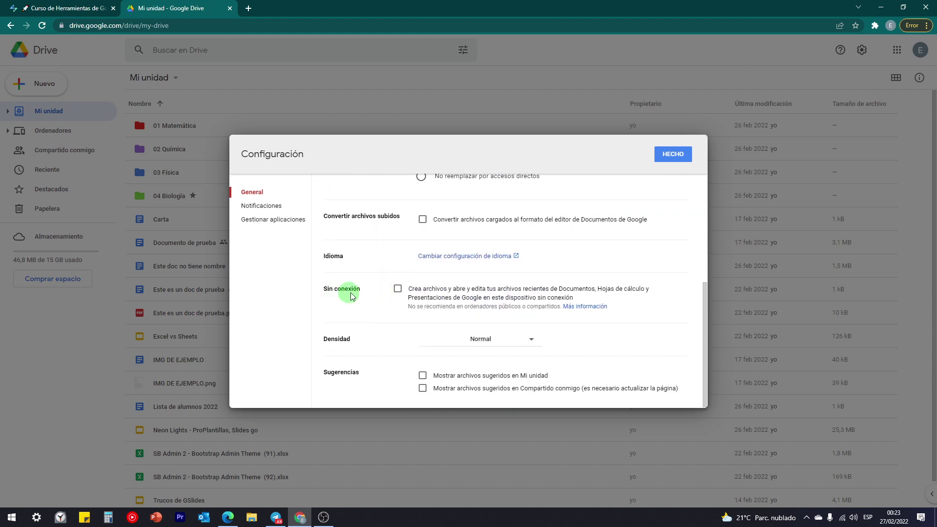
pyautogui.moveTo(342, 292); pyautogui.dragTo(320, 293)
pyautogui.click(320, 290)
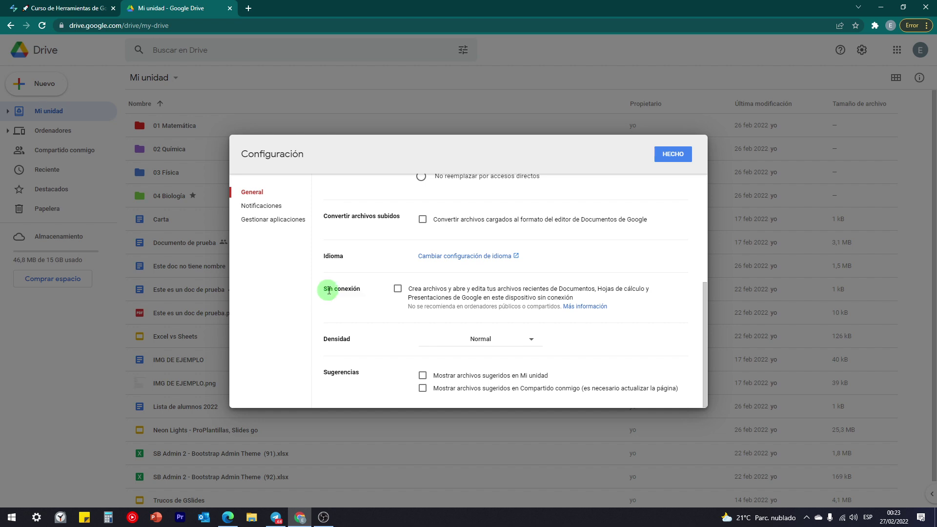
pyautogui.click(397, 290)
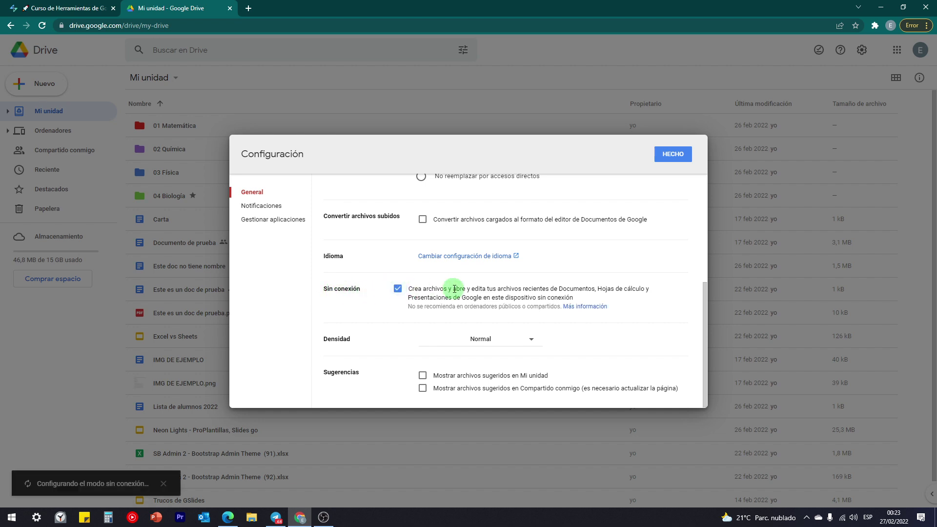
pyautogui.click(683, 155)
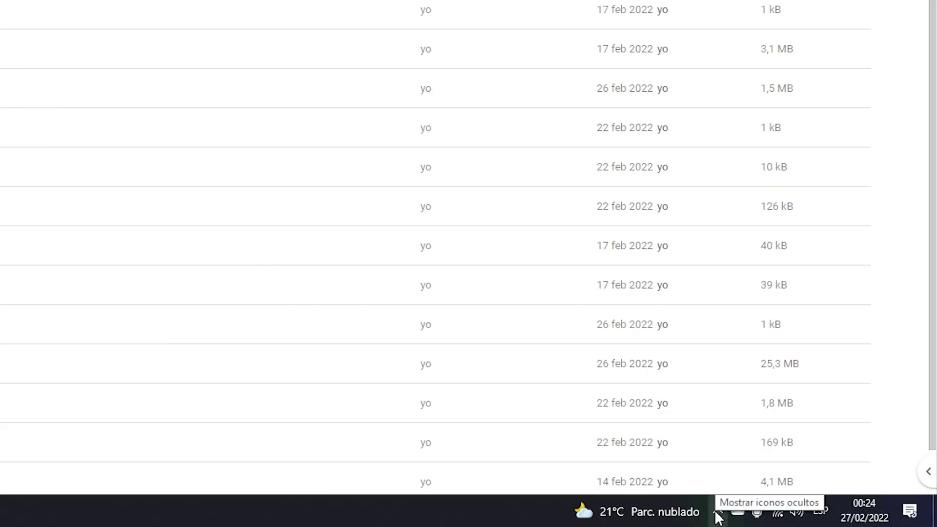
# Step: Open the preferences of Google Drive for desktop from its system tray app
pyautogui.click(717, 514)
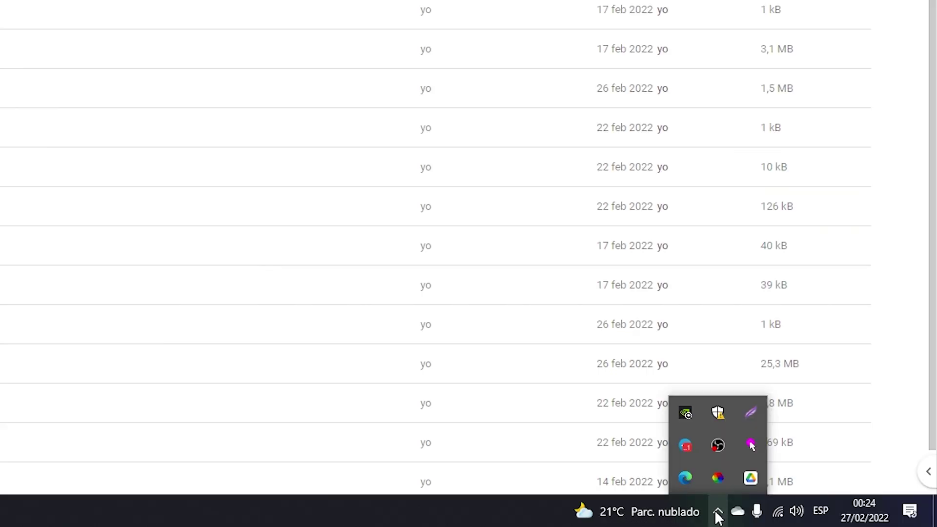
pyautogui.click(748, 481)
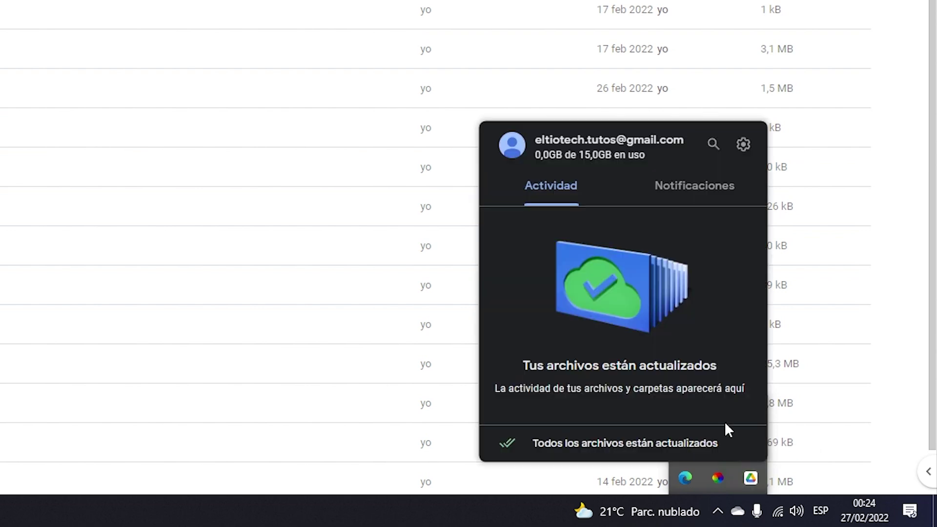
pyautogui.click(743, 145)
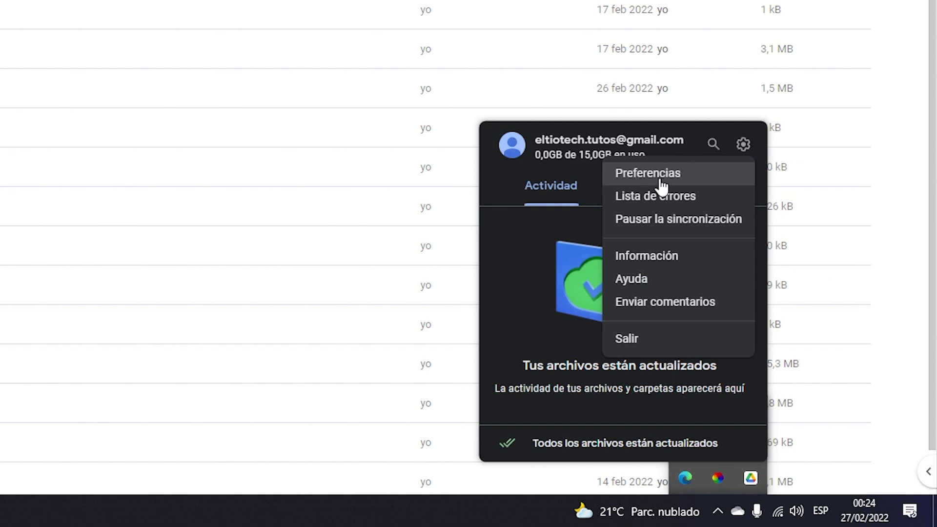
pyautogui.click(646, 177)
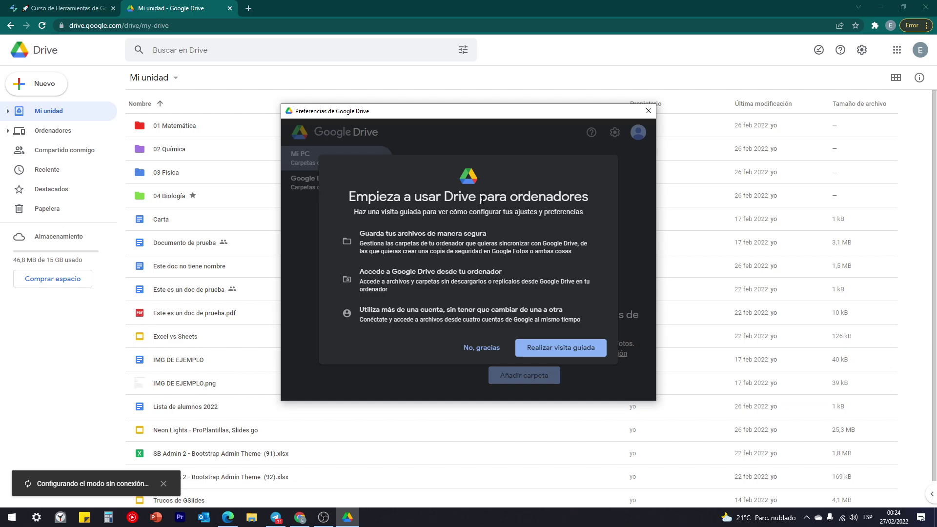
# Step: Take the guided tour of Drive for desktop through its three tips and finish it
pyautogui.click(565, 352)
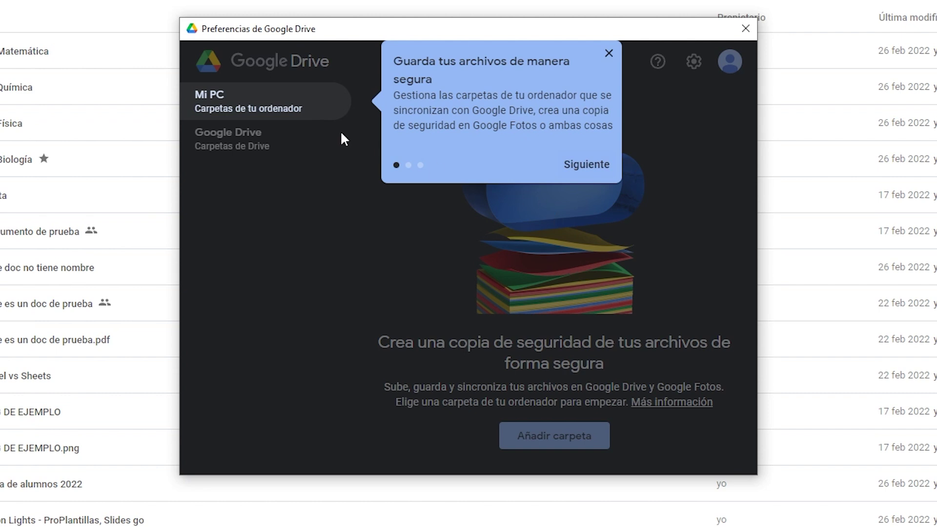
pyautogui.click(589, 165)
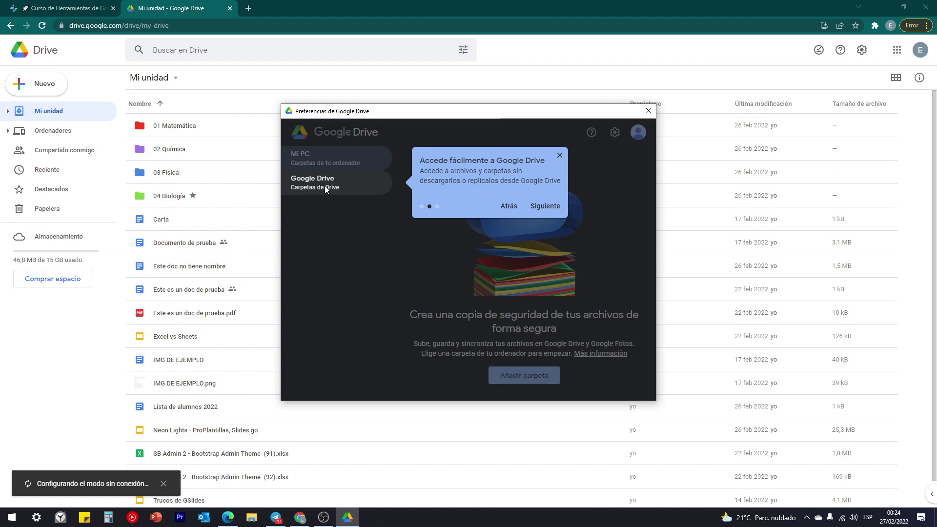
pyautogui.click(545, 206)
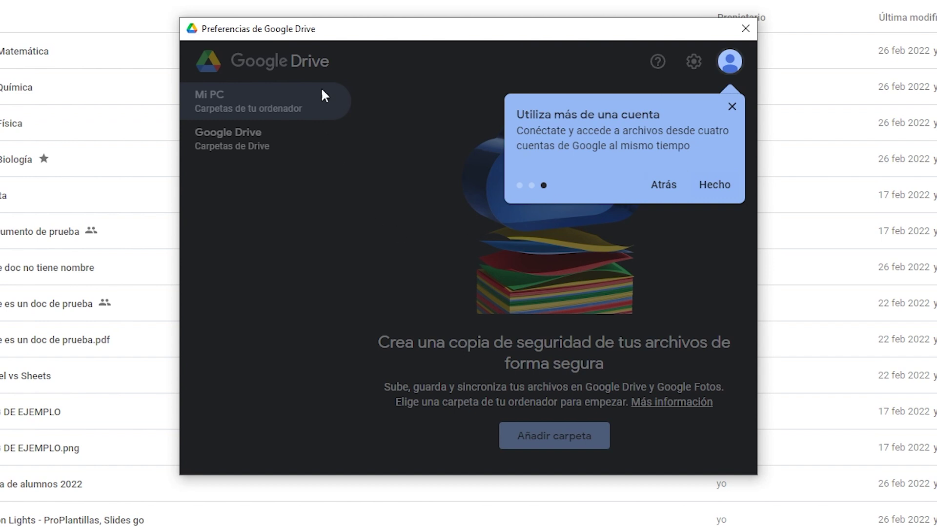
pyautogui.click(714, 188)
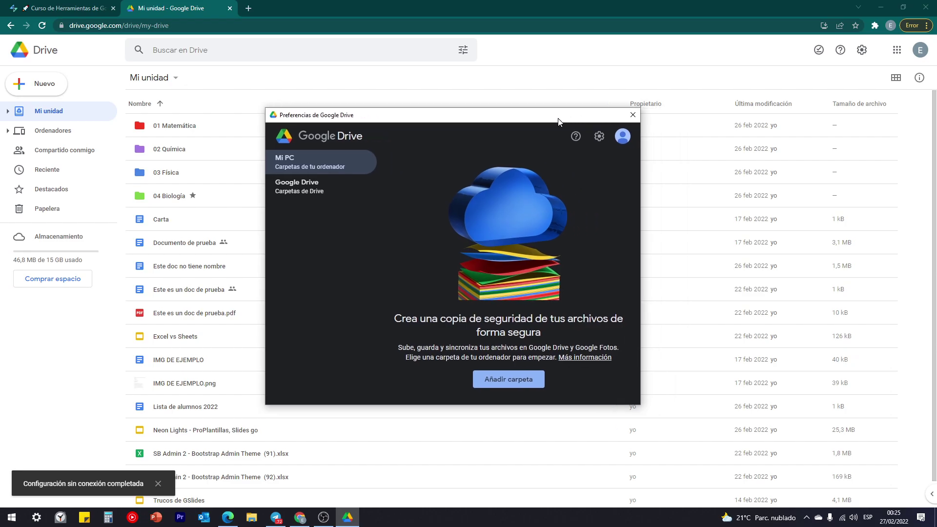
# Step: Show the Google Drive folder preferences, accept the sync introduction and review the My Drive streaming and mirroring options
pyautogui.click(312, 195)
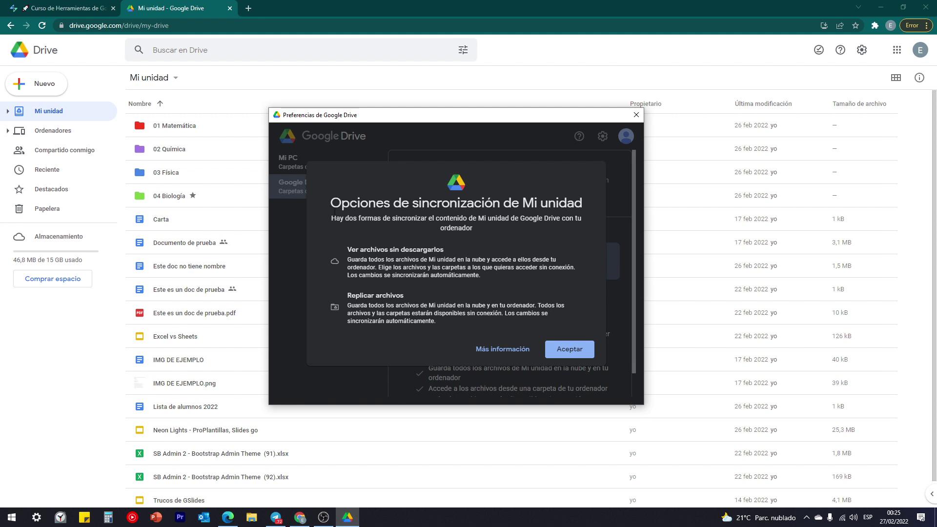
pyautogui.click(567, 350)
pyautogui.scroll(-1, 567, 351)
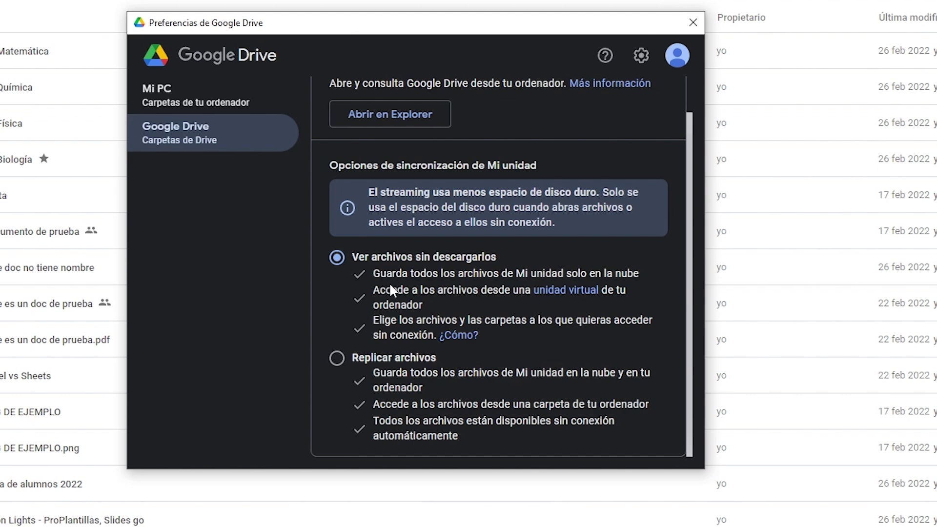
pyautogui.scroll(2, 389, 280)
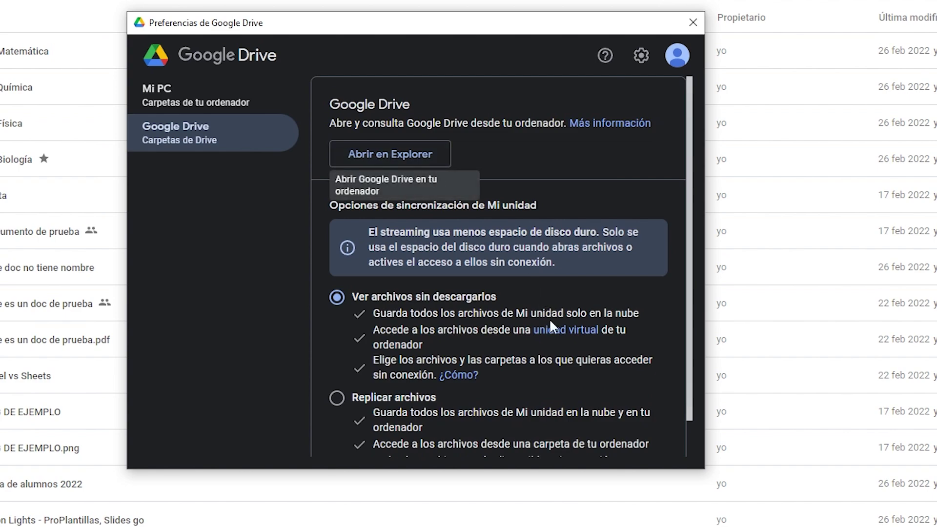
# Step: Open Google Drive in File Explorer, locate its virtual drive among this PC's drives, and open Google Drive (G:)
pyautogui.click(402, 161)
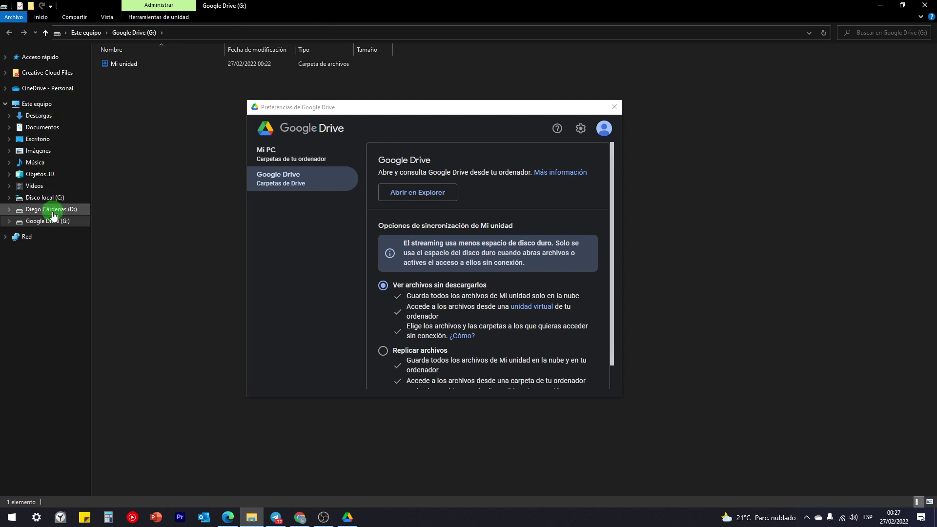
pyautogui.click(41, 104)
pyautogui.moveTo(336, 108); pyautogui.dragTo(614, 120)
pyautogui.moveTo(151, 203); pyautogui.dragTo(324, 140)
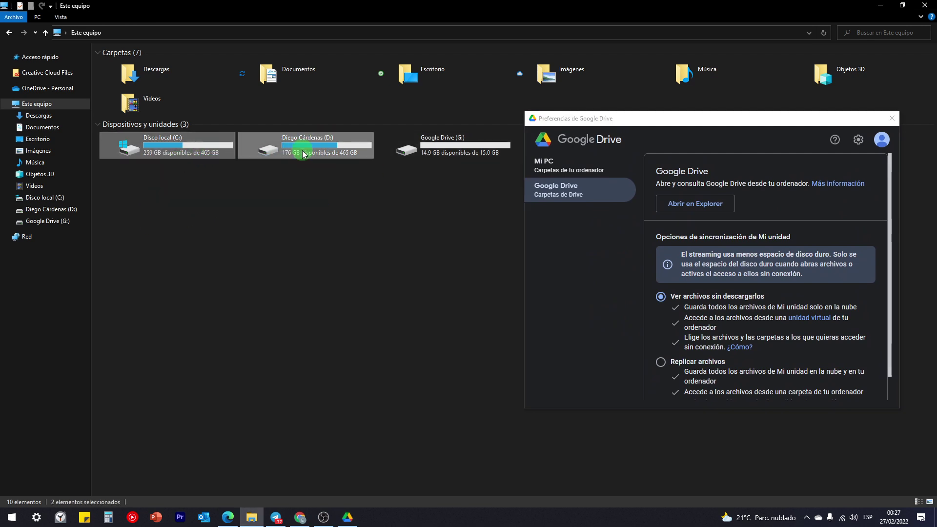
pyautogui.moveTo(435, 182); pyautogui.dragTo(471, 148)
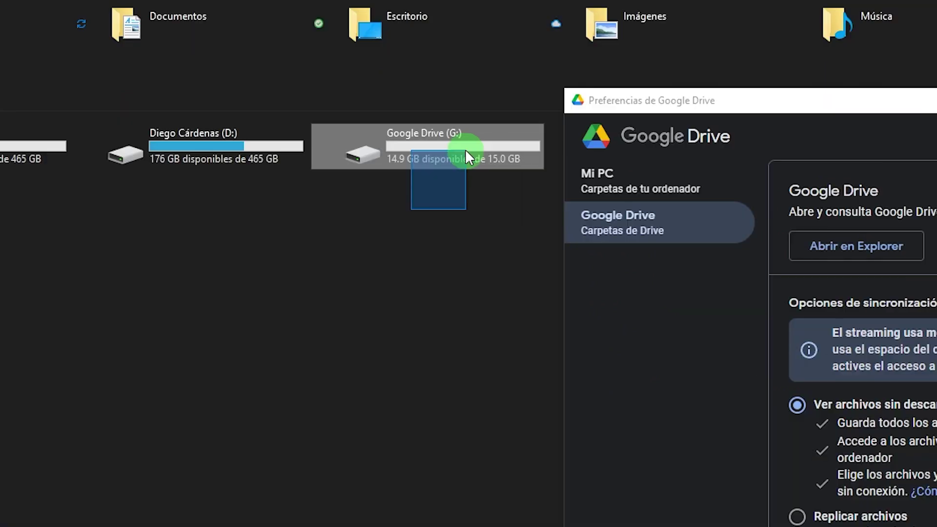
pyautogui.doubleClick(409, 147)
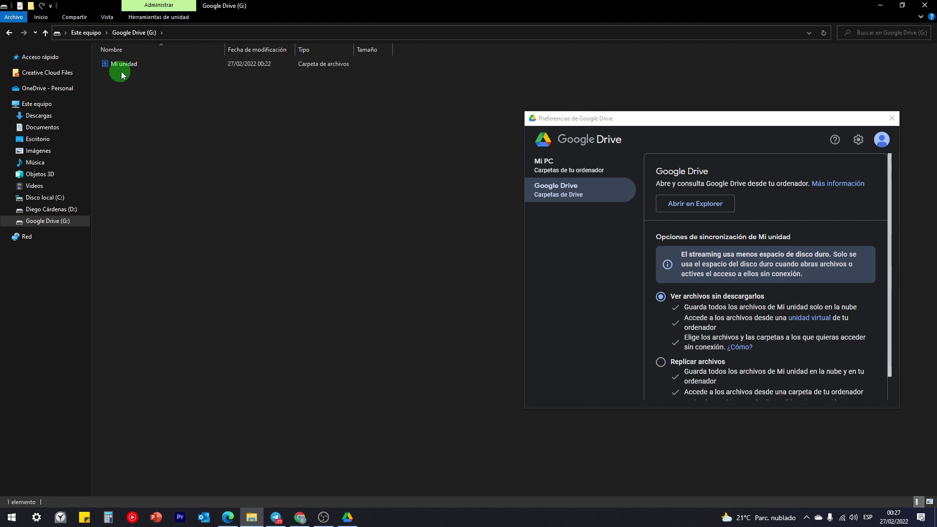
# Step: Review the My Drive file list in the browser for comparison and return to the Google Drive (G:) window
pyautogui.moveTo(119, 67)
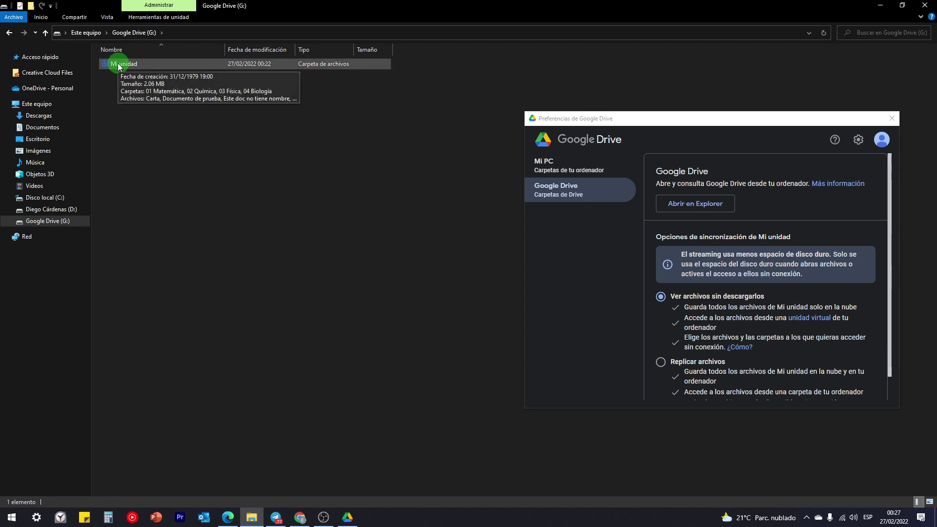
pyautogui.click(347, 518)
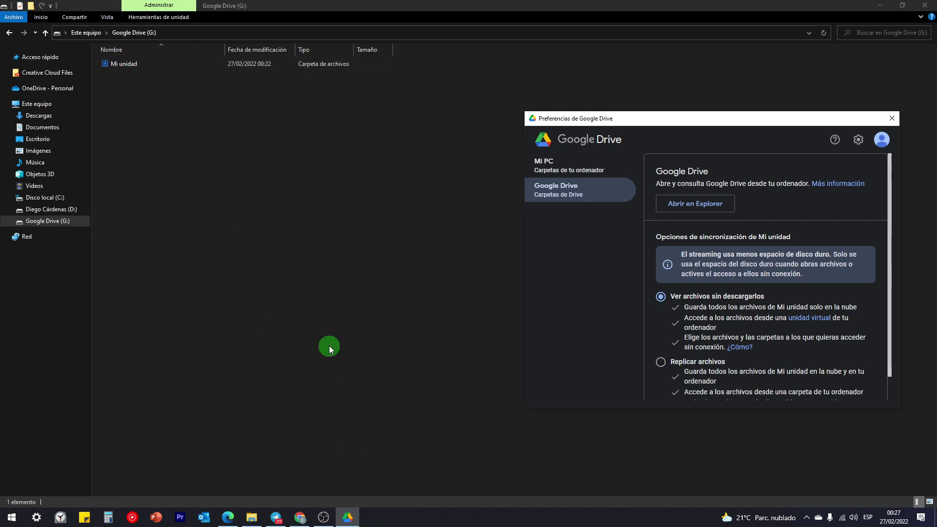
pyautogui.click(300, 517)
pyautogui.scroll(-1, 184, 272)
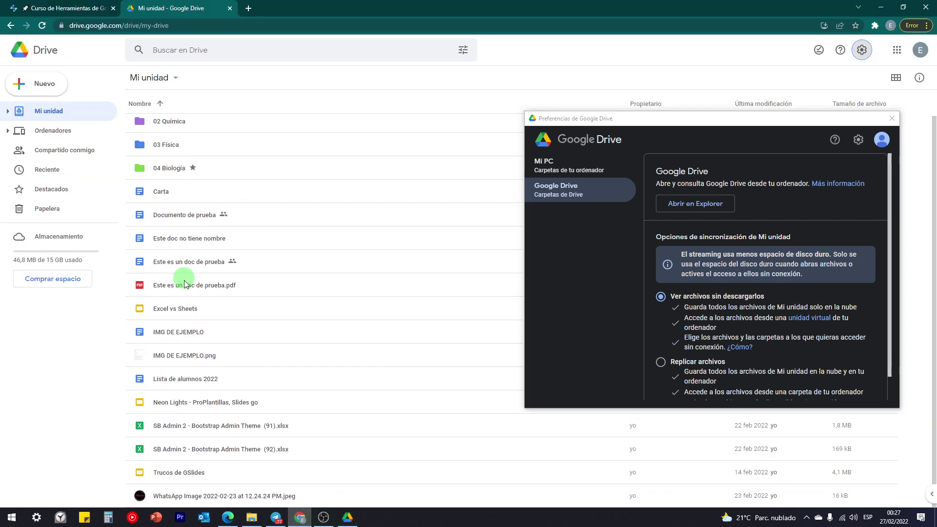
pyautogui.scroll(1, 176, 157)
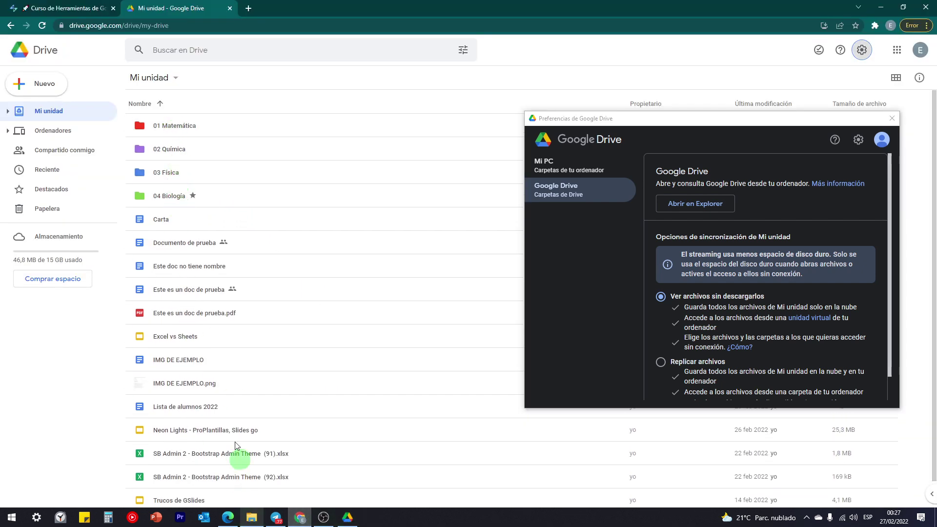
pyautogui.click(251, 517)
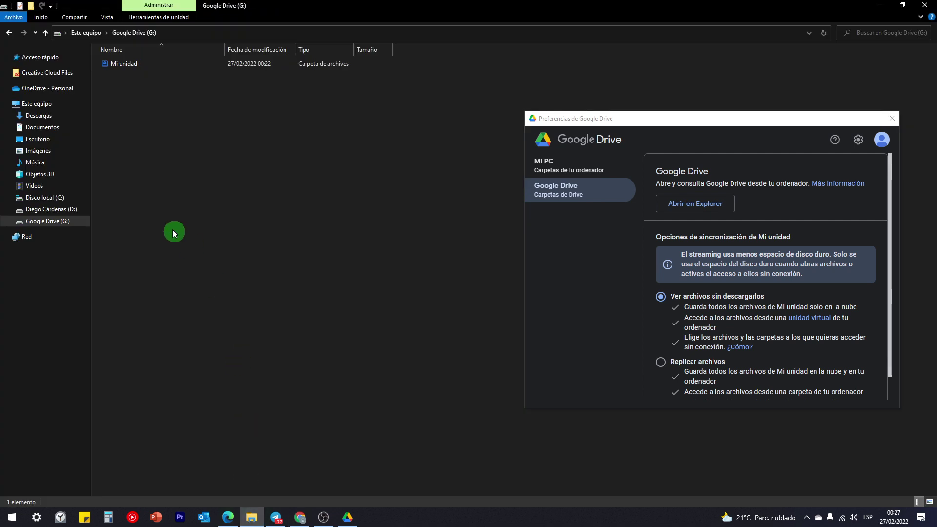
# Step: Open the Mi unidad folder on the G: drive and select all its files and folders
pyautogui.click(117, 68)
pyautogui.doubleClick(118, 68)
pyautogui.moveTo(154, 264); pyautogui.dragTo(133, 63)
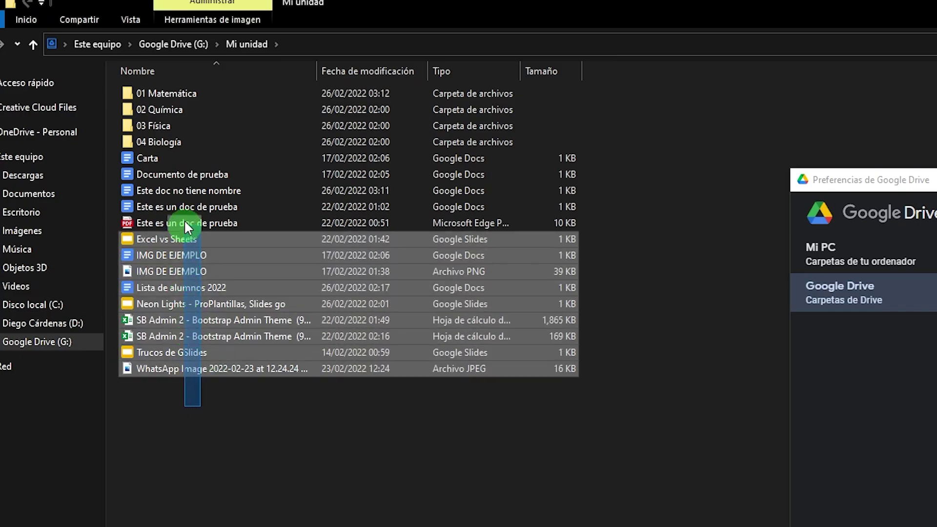
pyautogui.moveTo(169, 93); pyautogui.dragTo(170, 93)
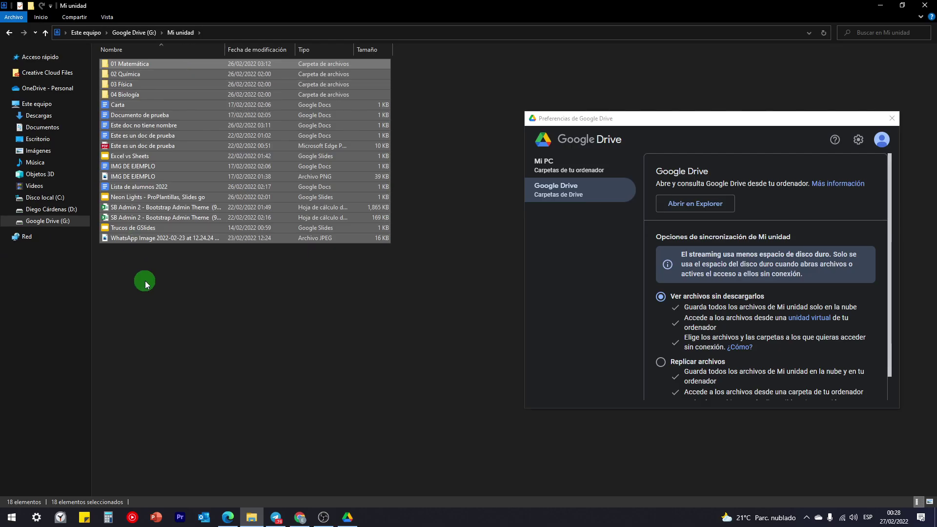
pyautogui.moveTo(268, 457); pyautogui.dragTo(252, 279)
pyautogui.moveTo(184, 180); pyautogui.dragTo(111, 58)
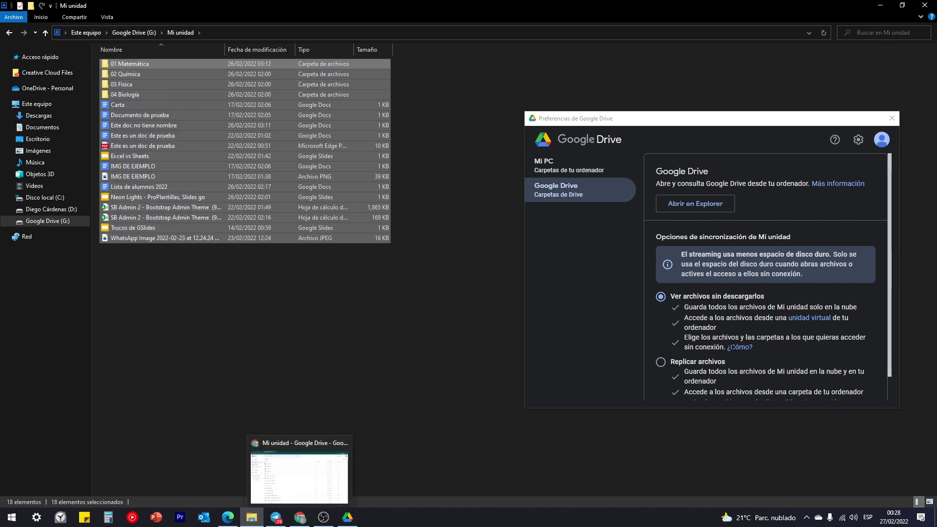
# Step: Check the offline option in the general settings of Drive on the web, moving the desktop preferences window aside
pyautogui.click(347, 518)
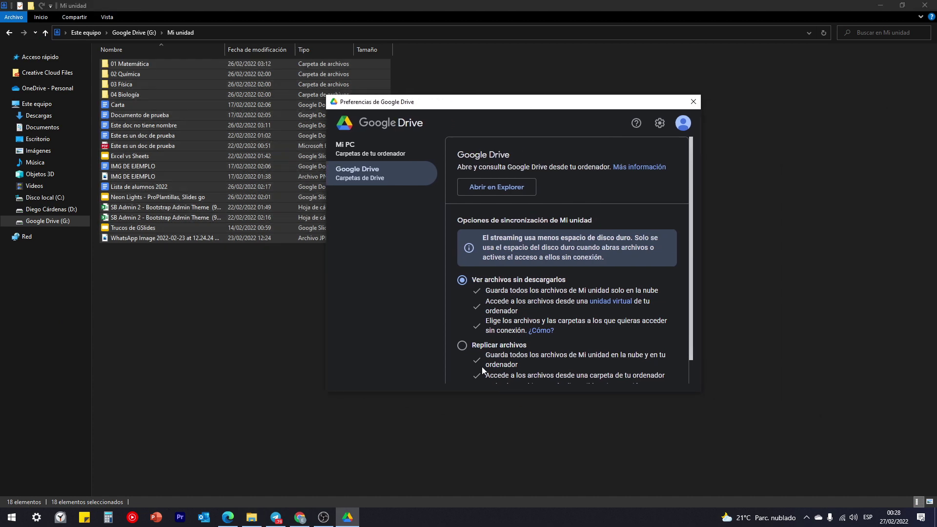
pyautogui.click(299, 517)
pyautogui.click(862, 51)
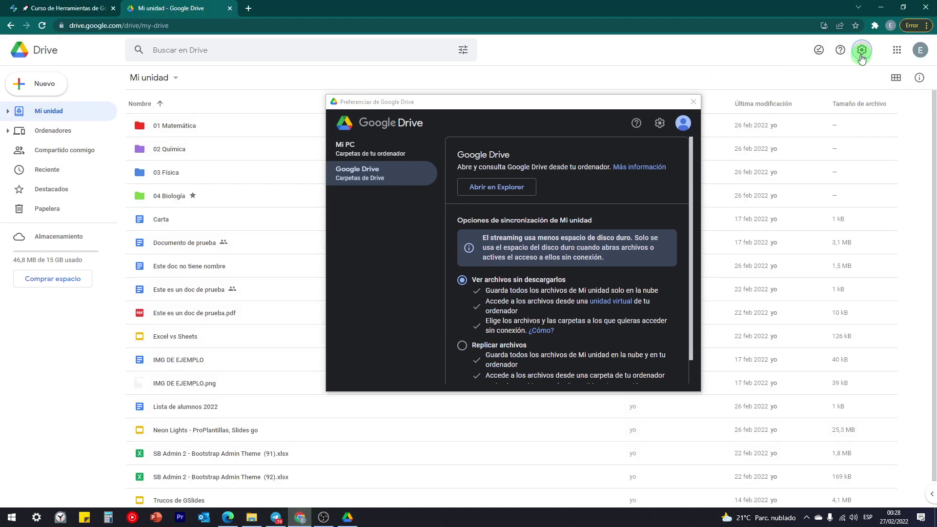
pyautogui.click(745, 73)
pyautogui.moveTo(532, 106); pyautogui.dragTo(774, 130)
pyautogui.click(371, 305)
pyautogui.scroll(-5, 376, 313)
pyautogui.scroll(-1, 378, 325)
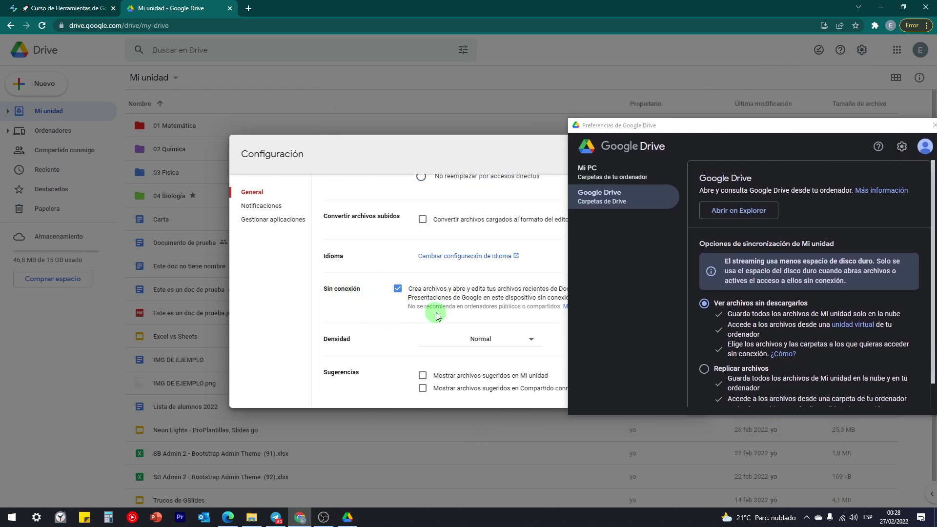
# Step: Choose Replicar archivos as the My Drive sync option in the desktop preferences
pyautogui.moveTo(676, 126); pyautogui.dragTo(329, 139)
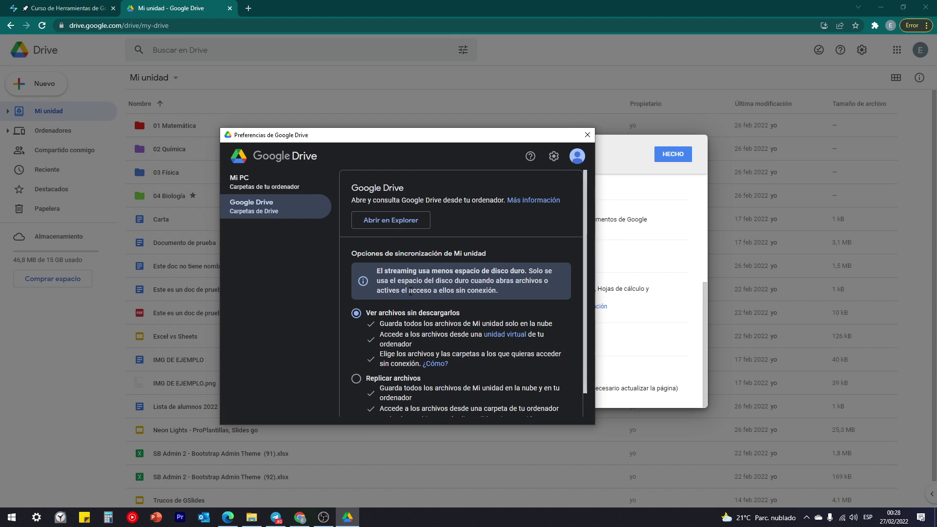
pyautogui.scroll(-1, 420, 264)
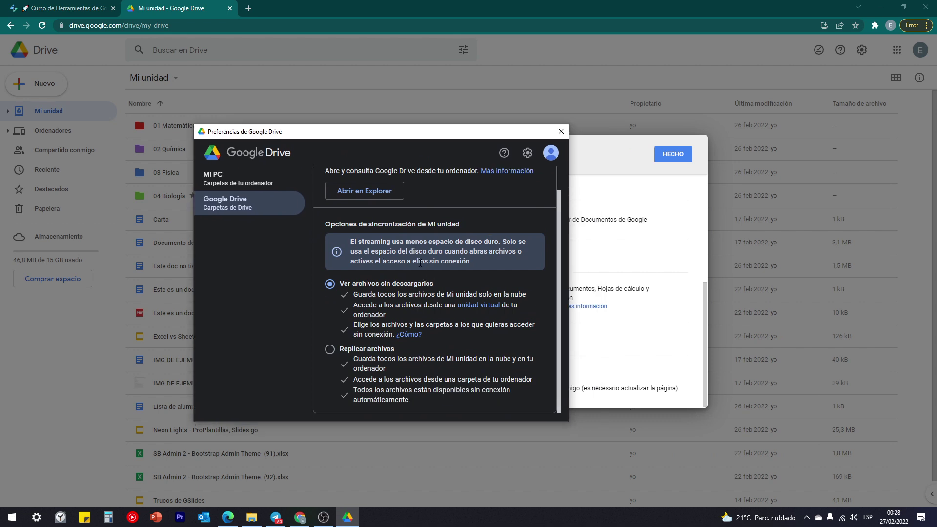
pyautogui.moveTo(397, 140); pyautogui.dragTo(345, 138)
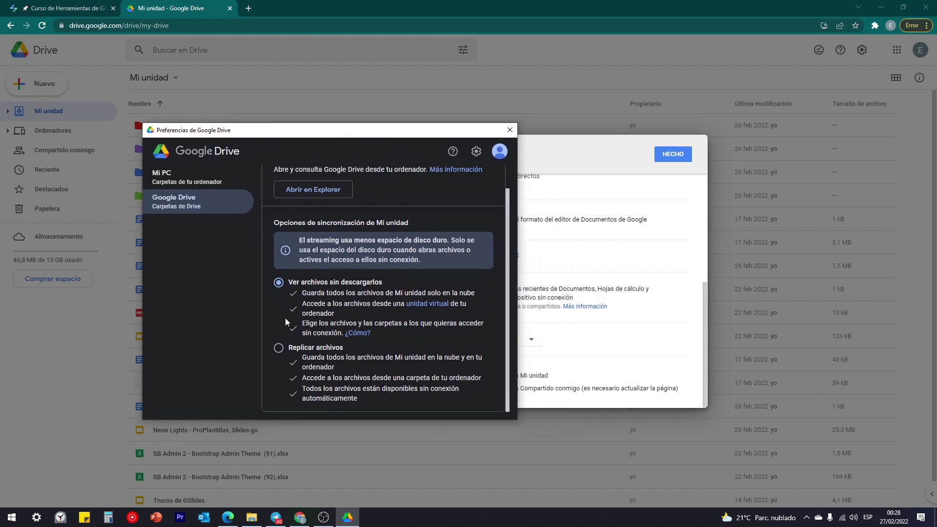
pyautogui.click(277, 352)
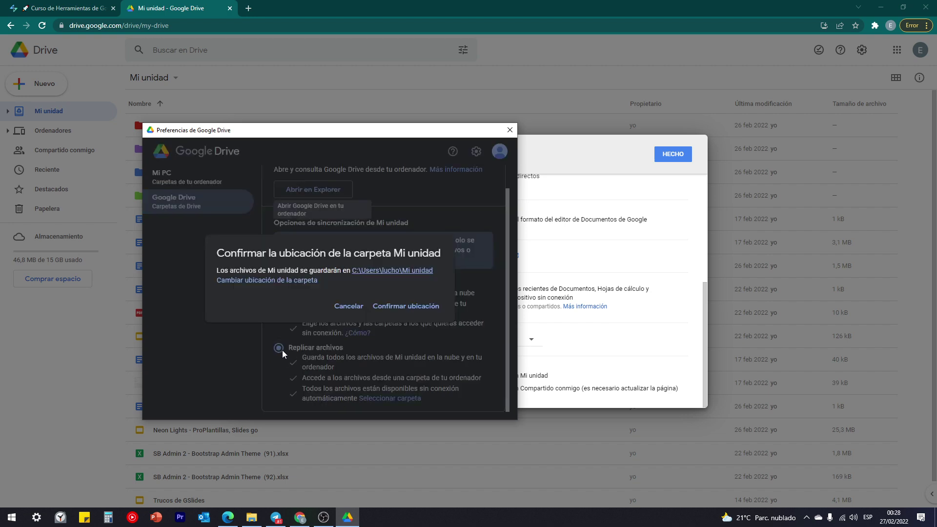
# Step: Change the My Drive mirror location to the Mi unidad folder on Google Drive (G:), confirm it and save the preferences
pyautogui.hotkey('alt', 'Tab')
pyautogui.moveTo(115, 92); pyautogui.dragTo(497, 113)
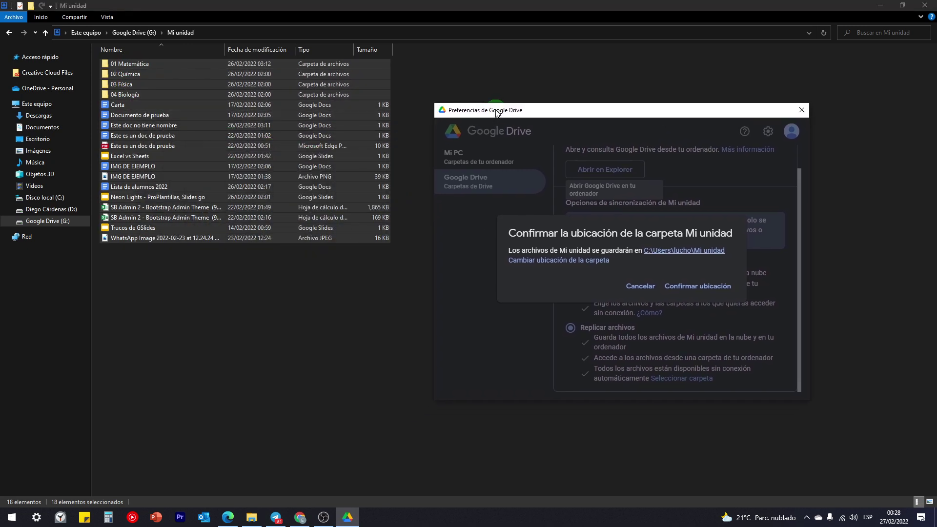
pyautogui.click(300, 517)
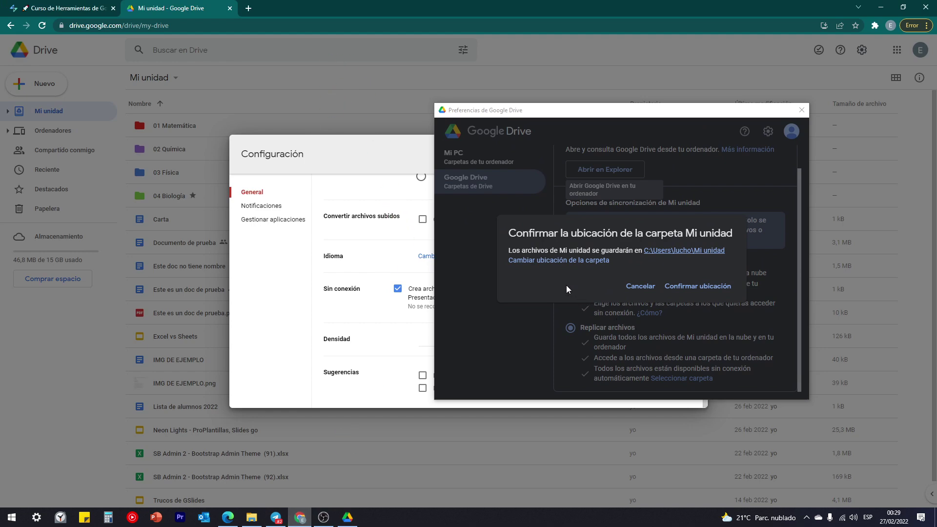
pyautogui.click(560, 261)
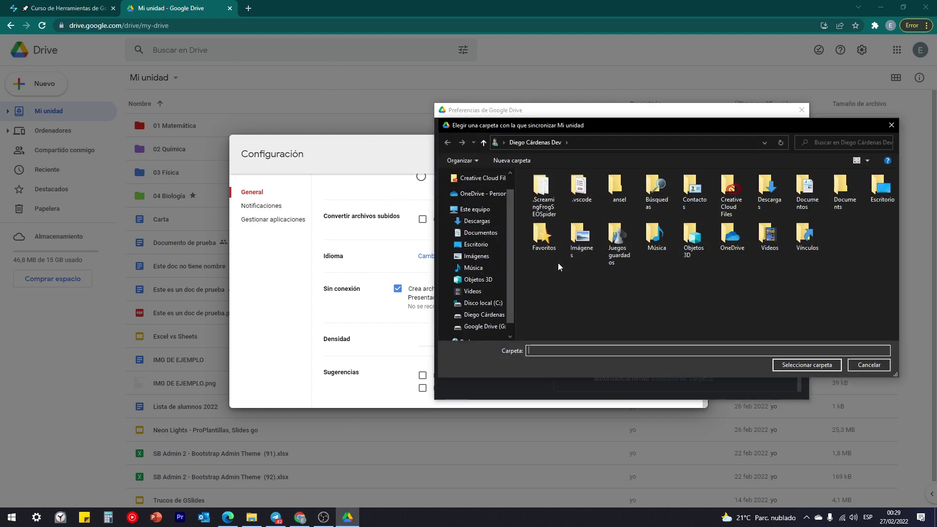
pyautogui.click(485, 326)
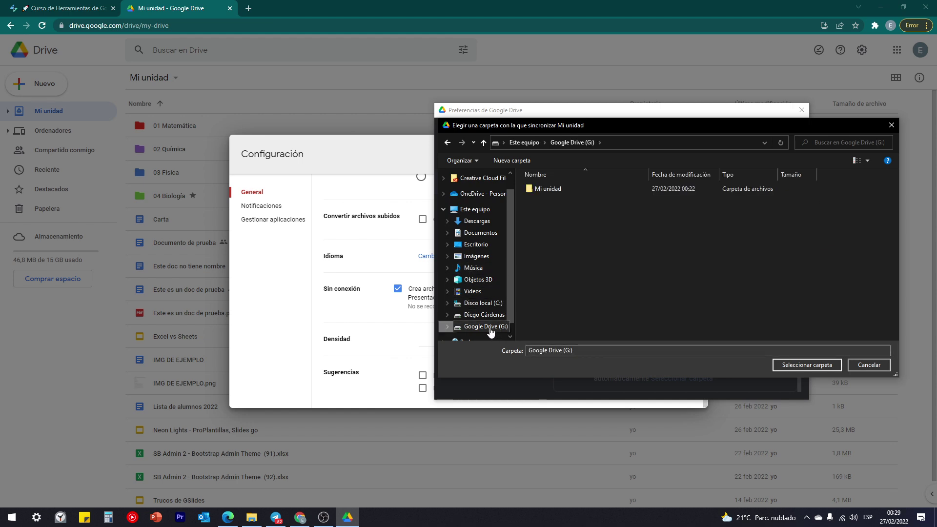
pyautogui.click(553, 189)
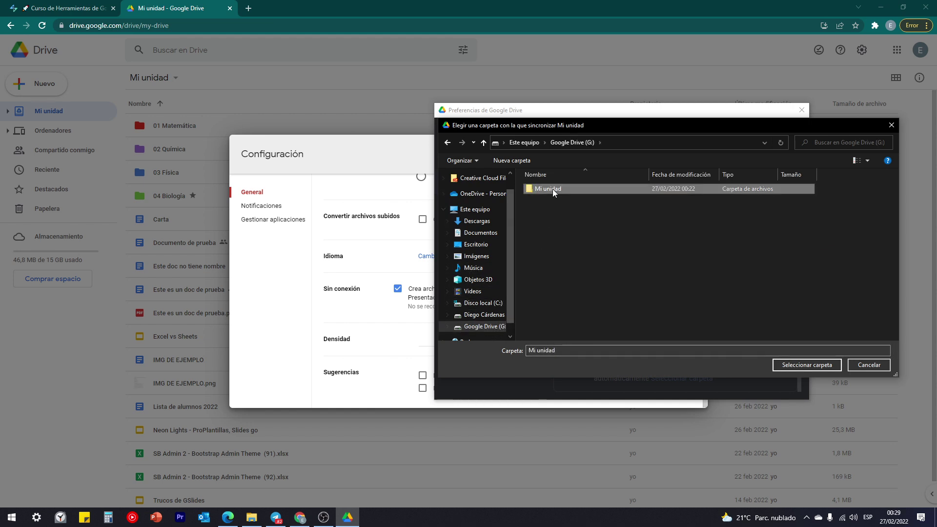
pyautogui.click(807, 365)
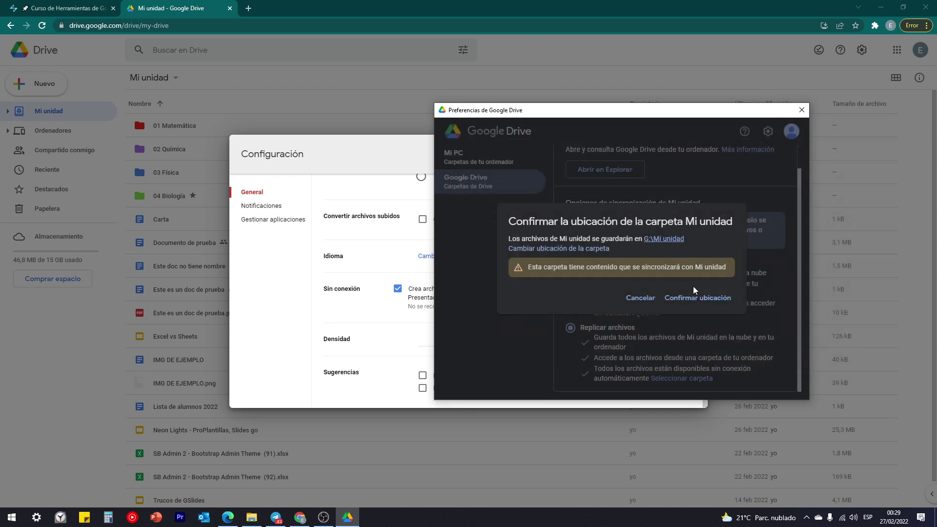
pyautogui.click(696, 298)
pyautogui.click(779, 389)
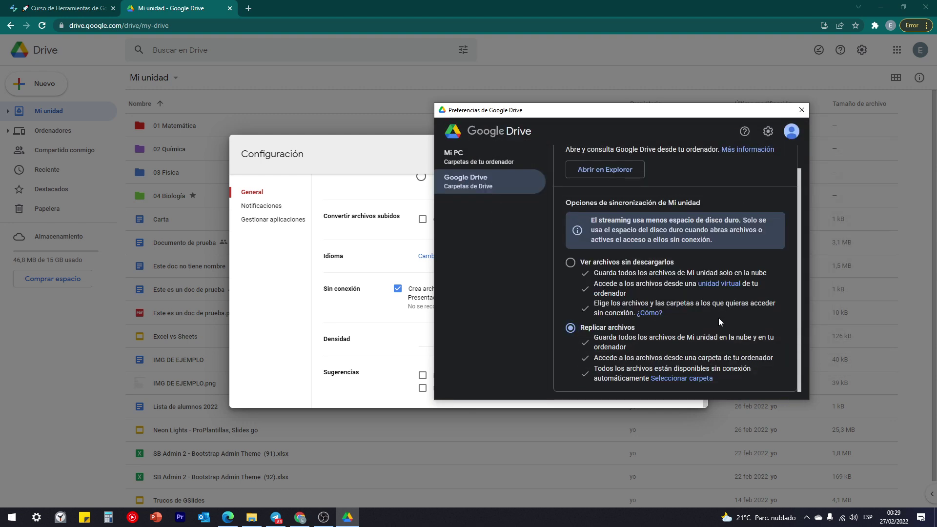
pyautogui.moveTo(583, 114); pyautogui.dragTo(436, 115)
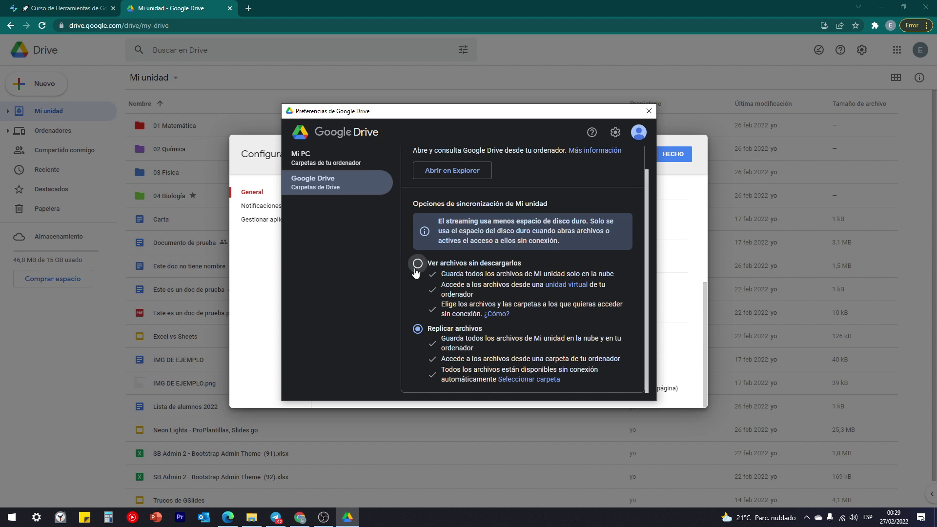
pyautogui.moveTo(411, 122); pyautogui.dragTo(668, 131)
pyautogui.click(360, 304)
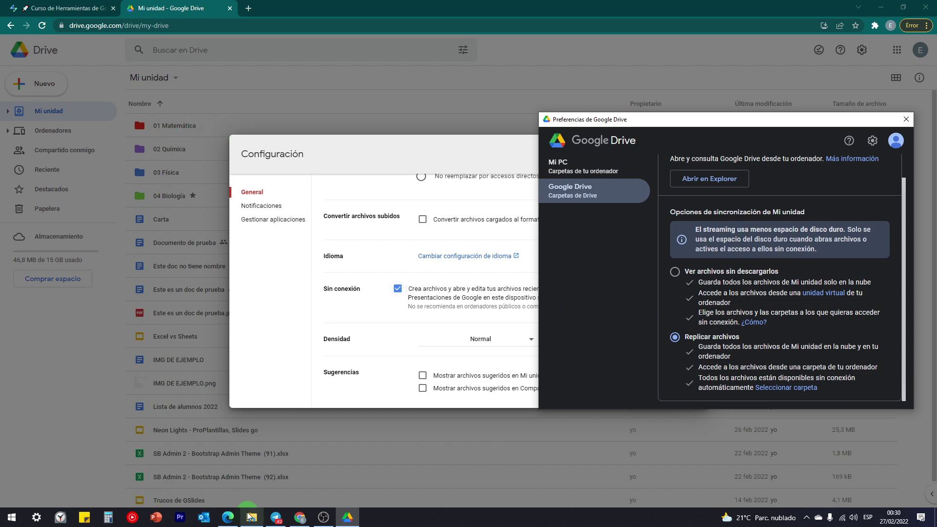
pyautogui.moveTo(253, 523)
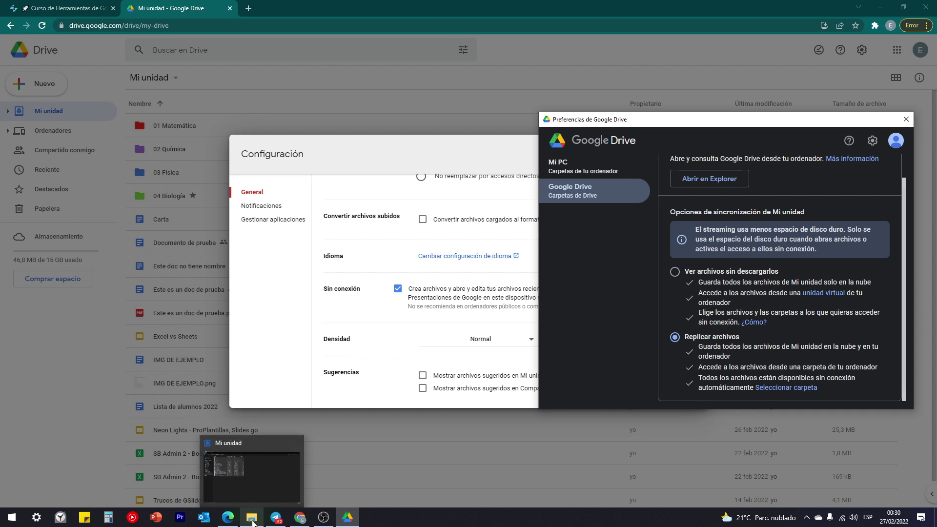
# Step: Add the 01 Matemática folder from Mi unidad on Google Drive (G:) as a computer folder in the Mi PC preferences
pyautogui.moveTo(626, 121); pyautogui.dragTo(392, 120)
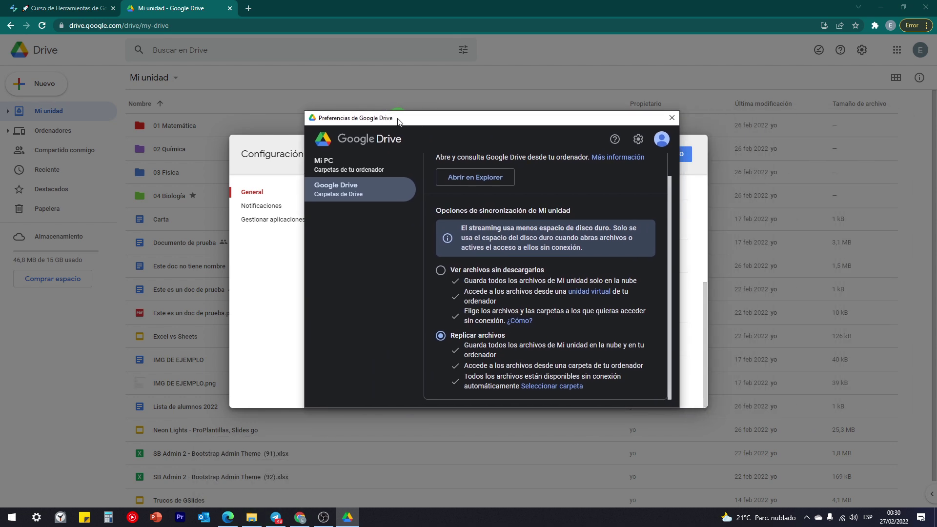
pyautogui.click(330, 164)
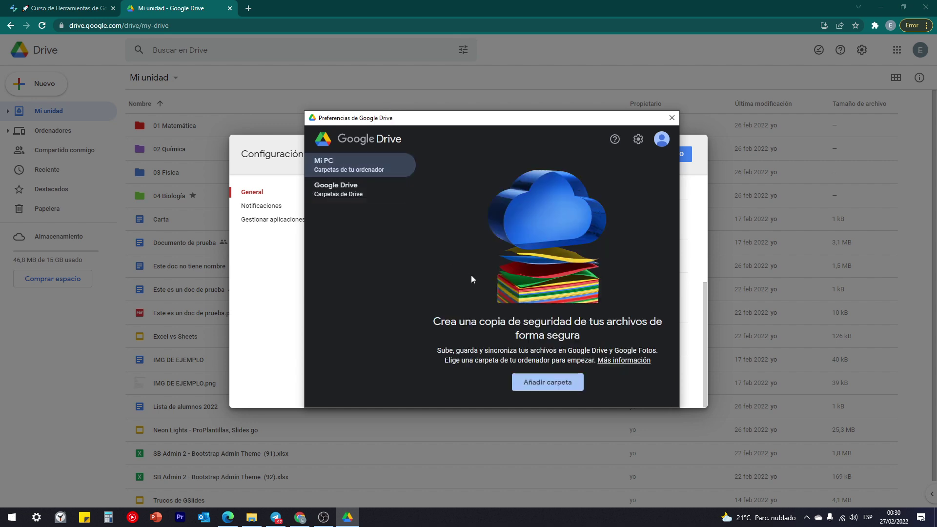
pyautogui.click(548, 384)
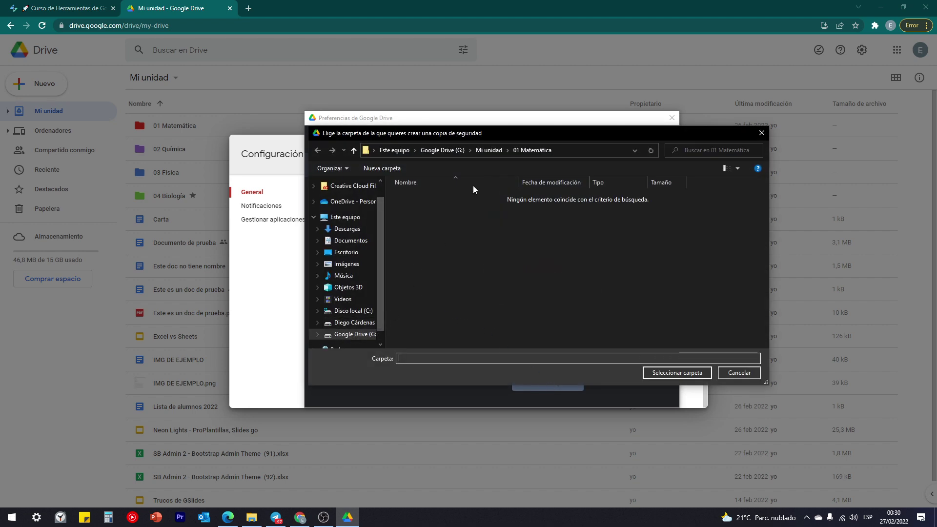
pyautogui.click(488, 150)
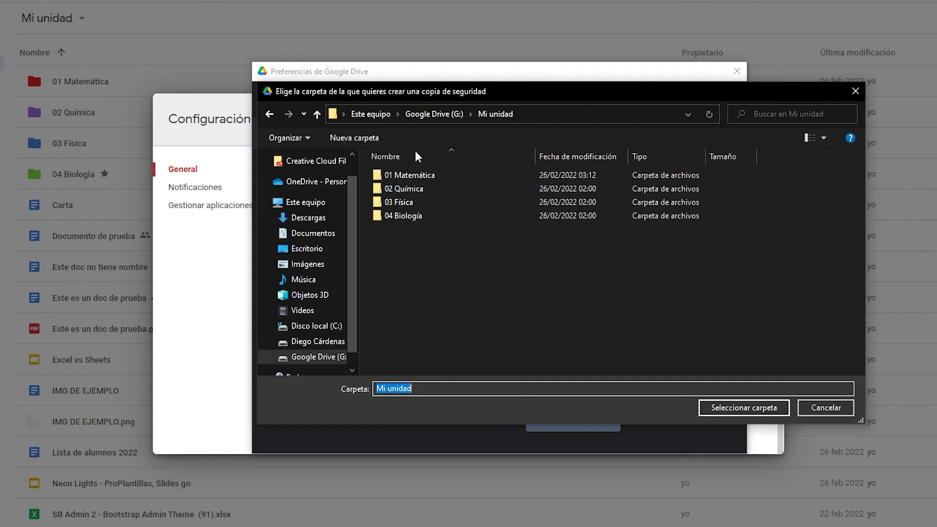
pyautogui.click(423, 234)
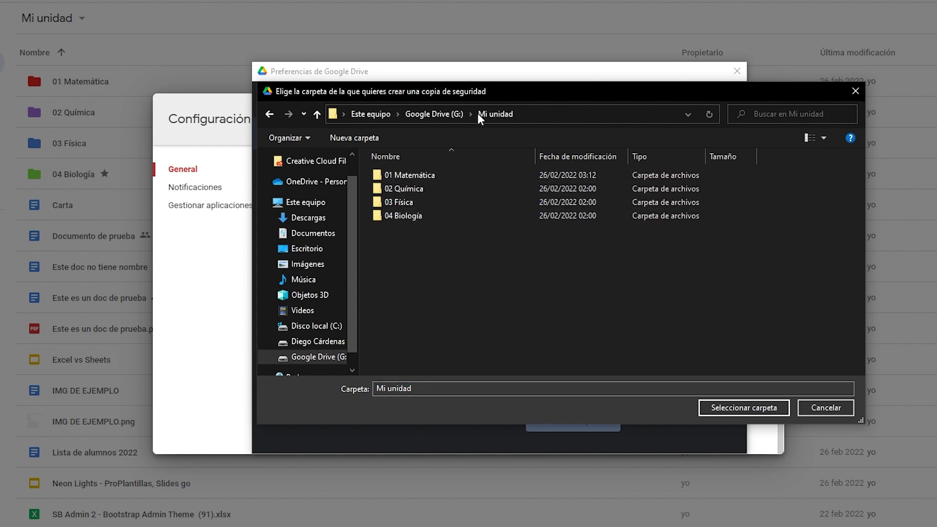
pyautogui.click(379, 173)
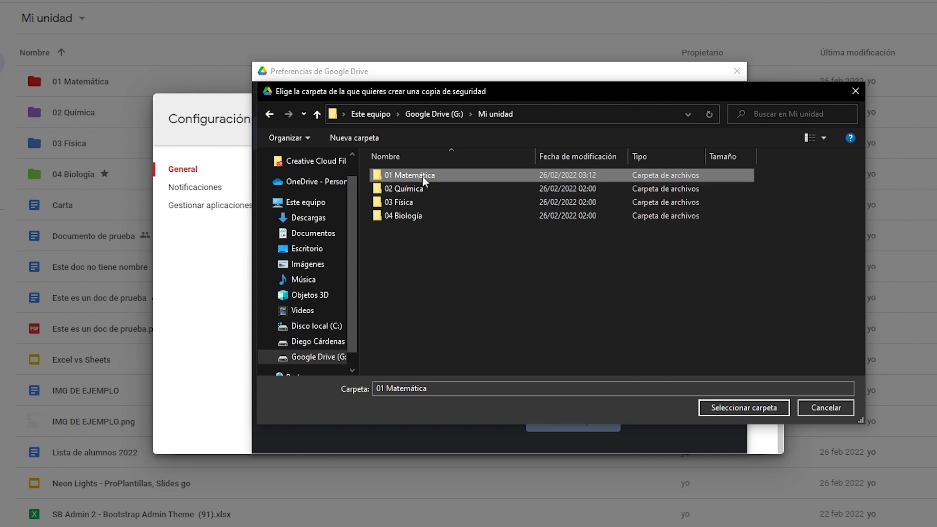
pyautogui.click(727, 405)
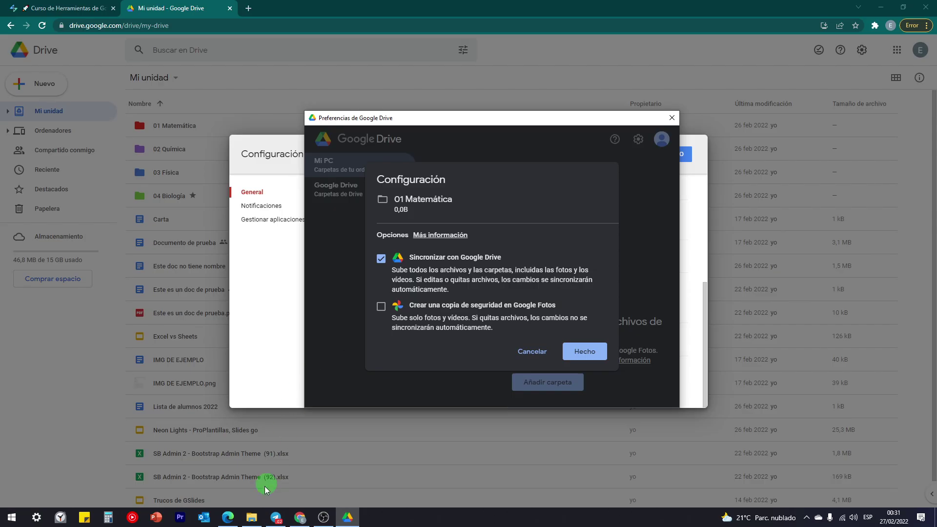
# Step: Copy the first PDF under La semana pasada in Descargas into 01 Matemática on G:, and accept the folder's Sincronizar con Google Drive option
pyautogui.click(251, 518)
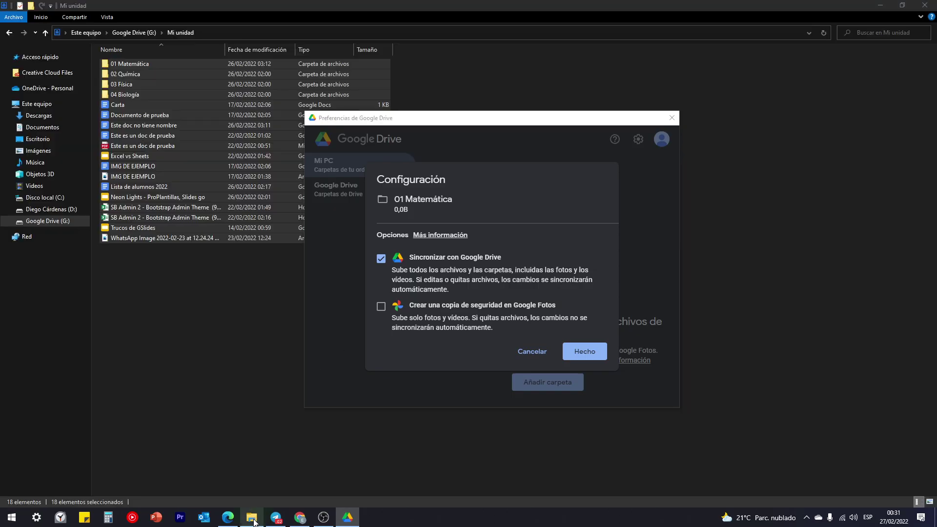
pyautogui.click(41, 116)
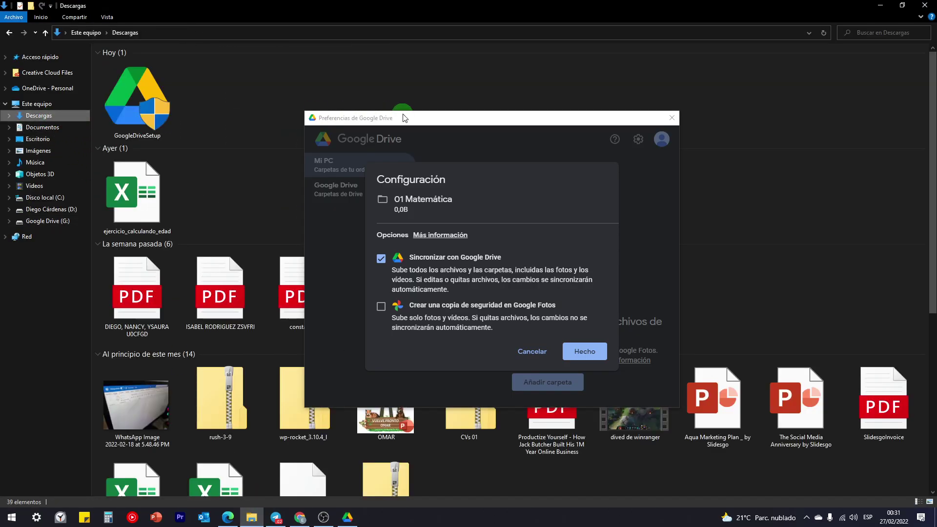
pyautogui.click(143, 293)
pyautogui.click(47, 220)
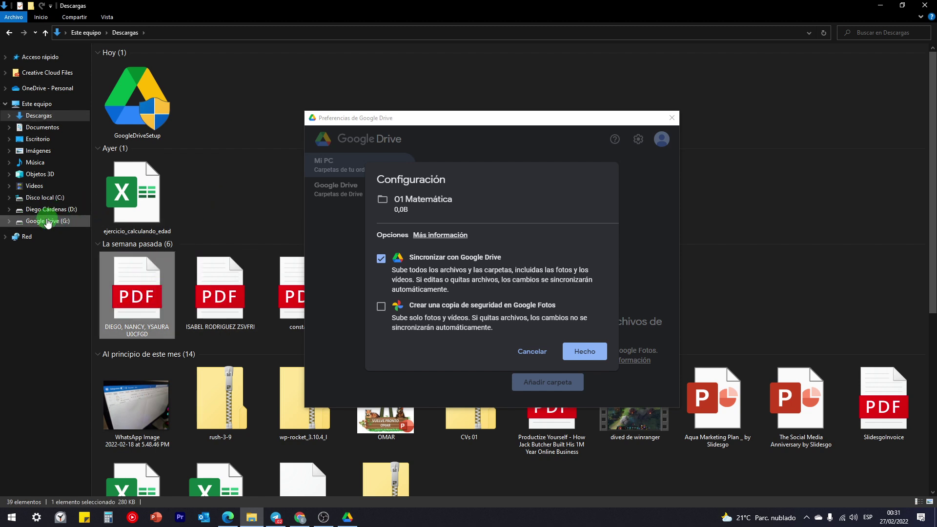
pyautogui.doubleClick(133, 64)
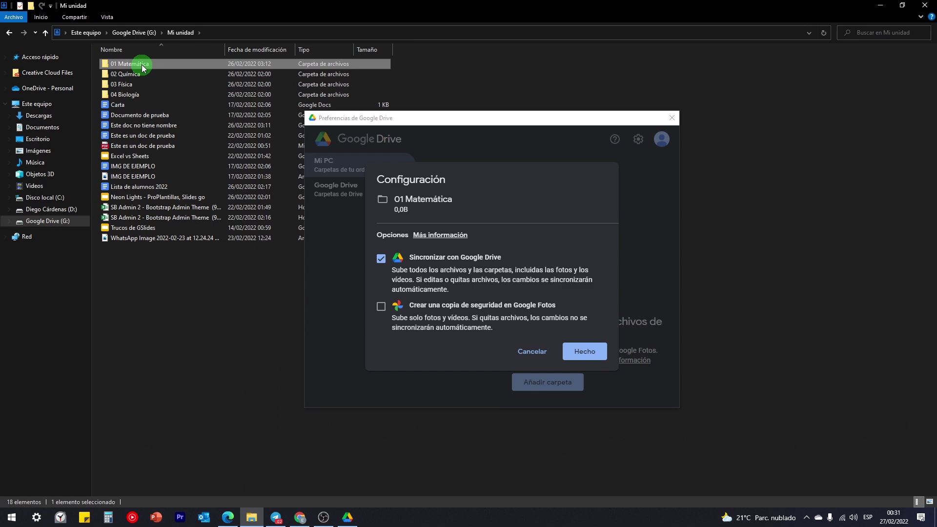
pyautogui.doubleClick(142, 66)
pyautogui.hotkey('ctrl', 'v')
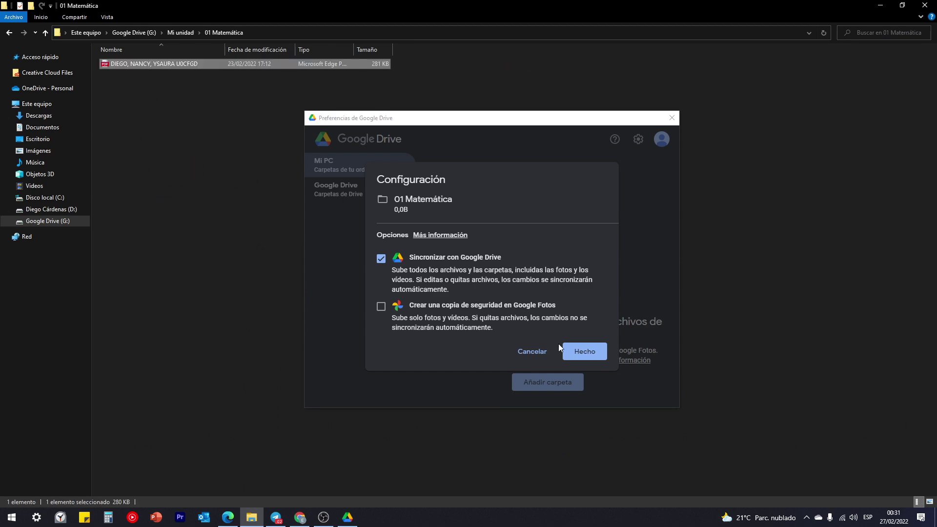
pyautogui.click(585, 350)
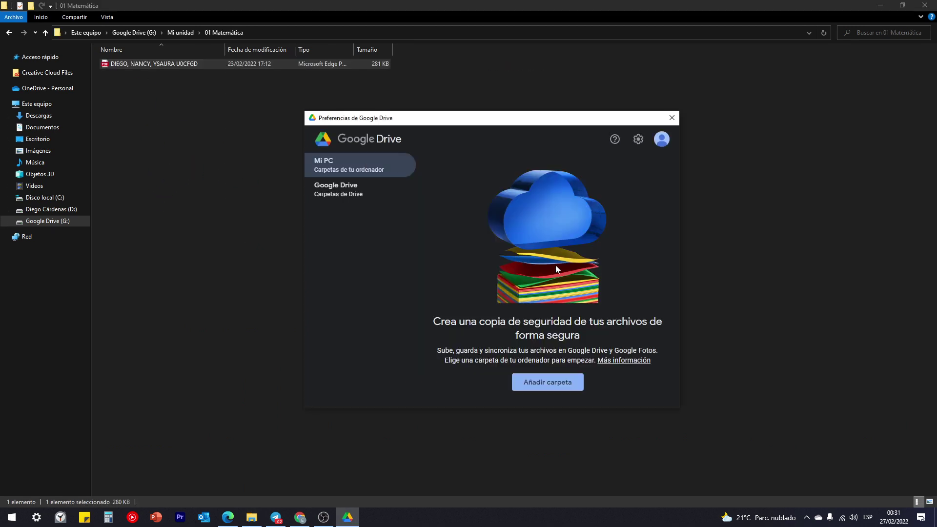
# Step: Close the web settings, open 01 Matemática in Drive on the web and compare its contents with the same folder on G:
pyautogui.click(201, 222)
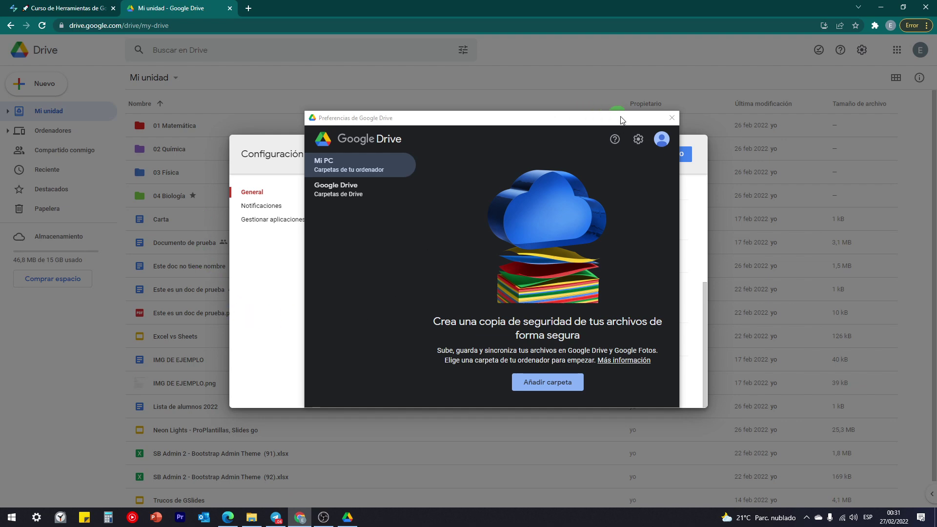
pyautogui.moveTo(621, 120); pyautogui.dragTo(764, 244)
pyautogui.click(550, 149)
pyautogui.doubleClick(167, 125)
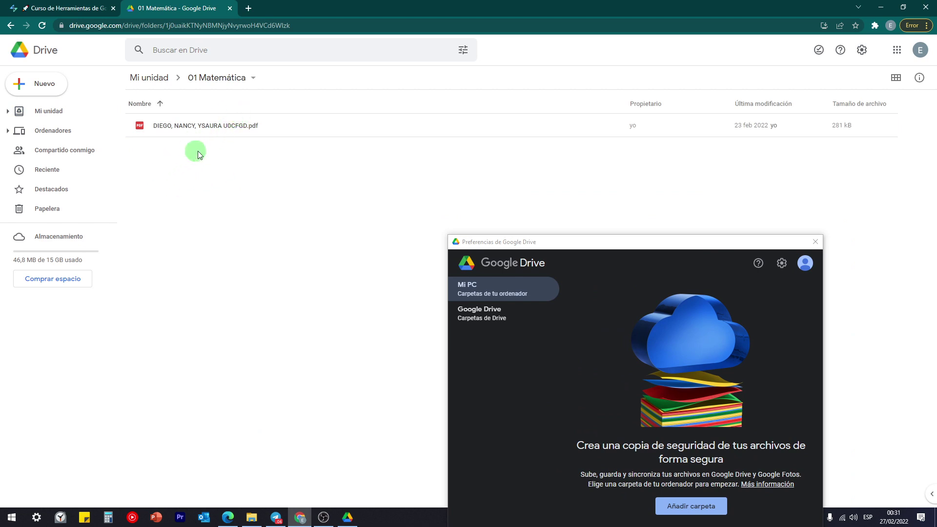
pyautogui.click(251, 517)
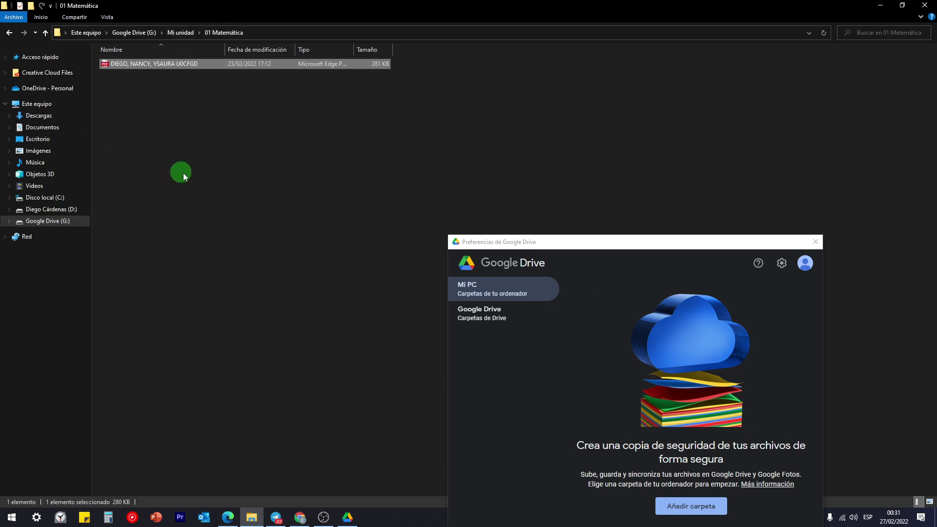
pyautogui.click(299, 517)
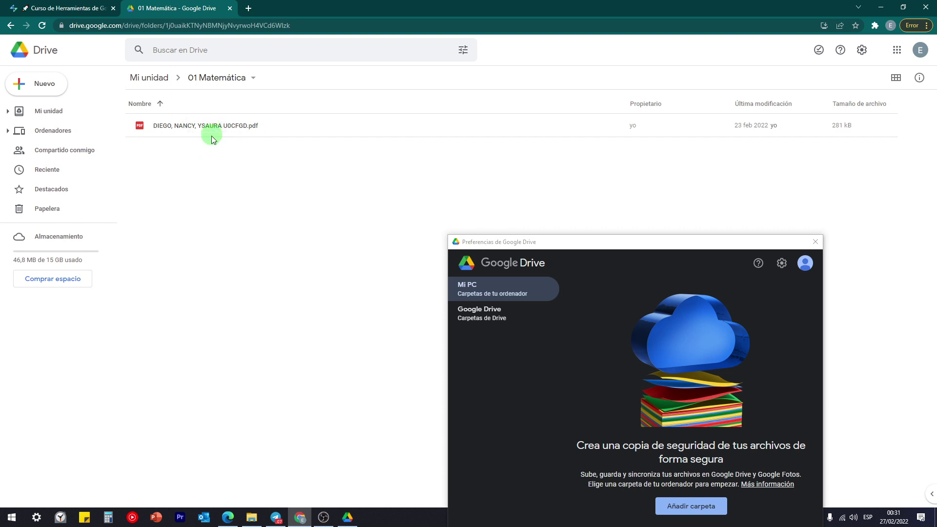
# Step: Close the desktop preferences and review the sync activity and settings options of Google Drive for desktop
pyautogui.click(815, 242)
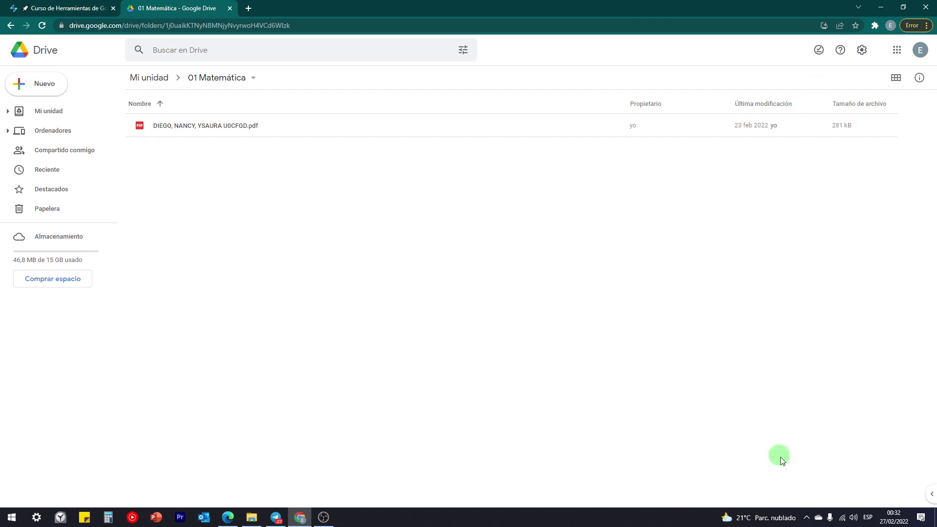
pyautogui.click(807, 520)
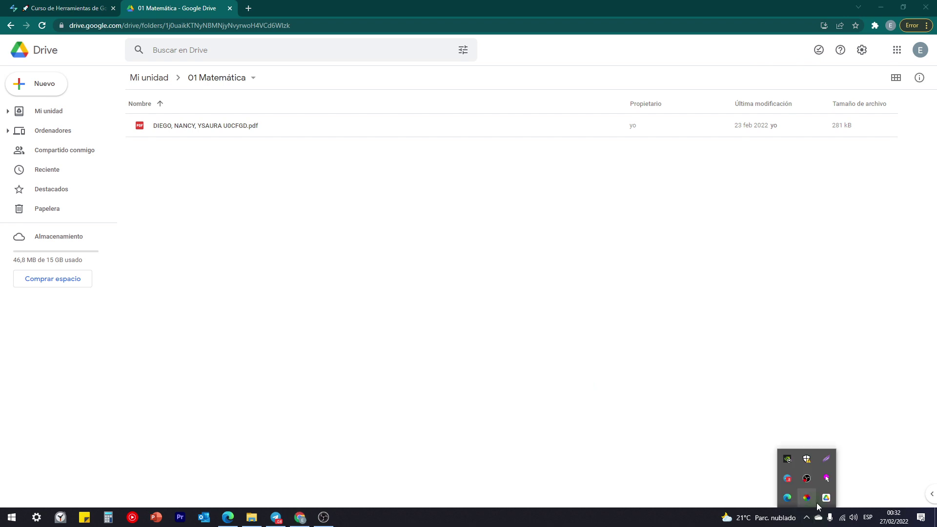
pyautogui.click(826, 503)
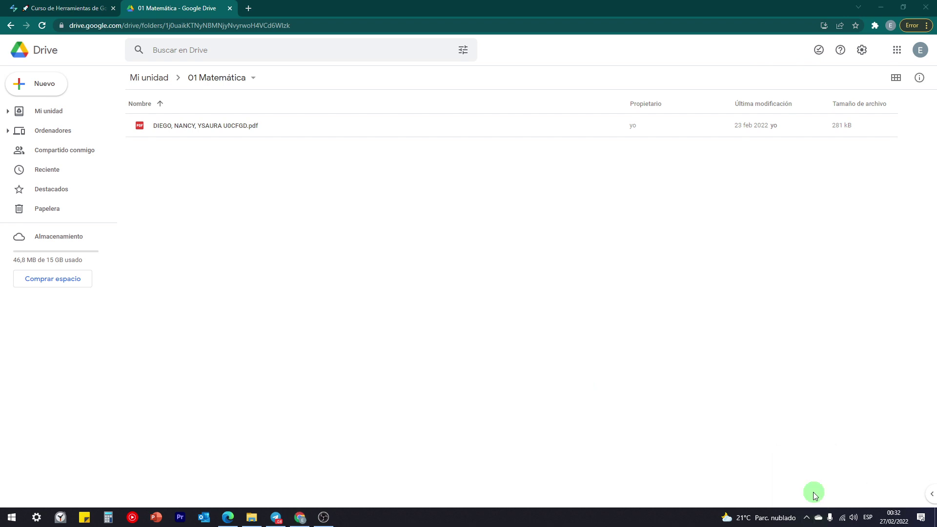
pyautogui.click(805, 518)
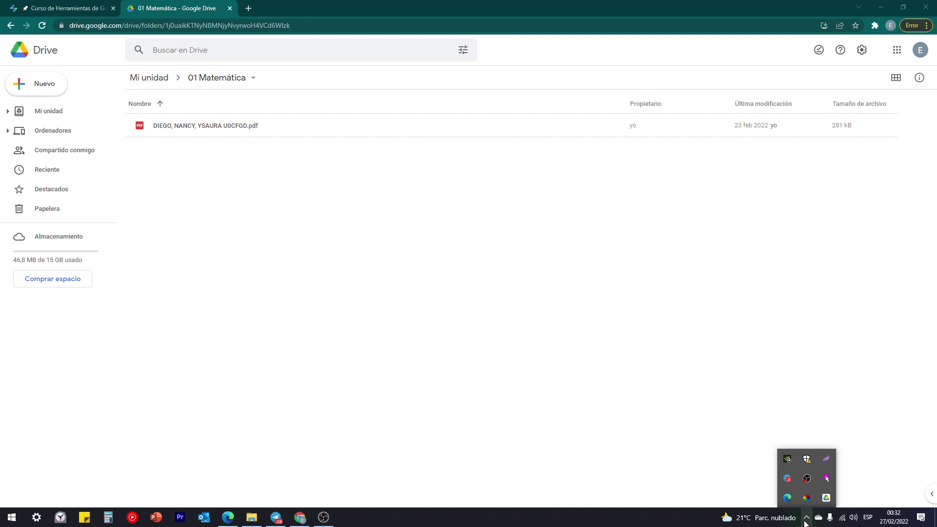
pyautogui.click(826, 498)
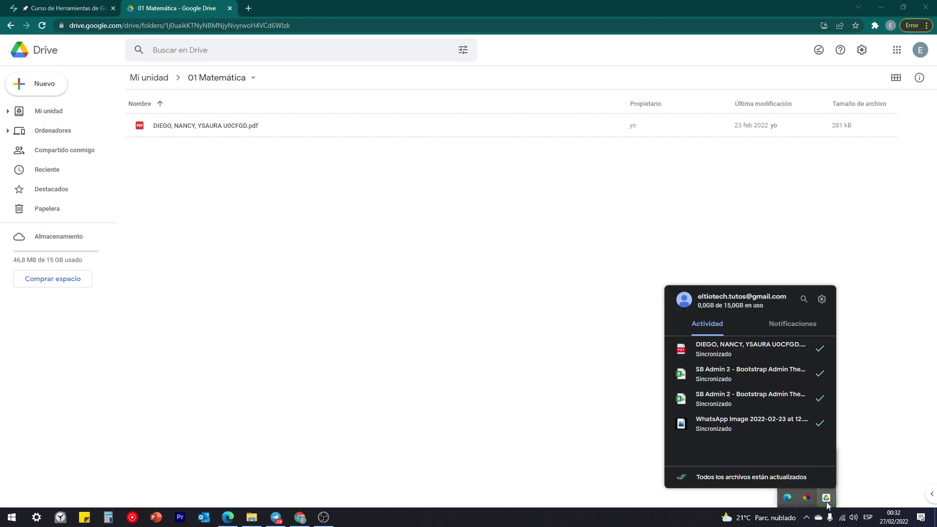
pyautogui.click(822, 299)
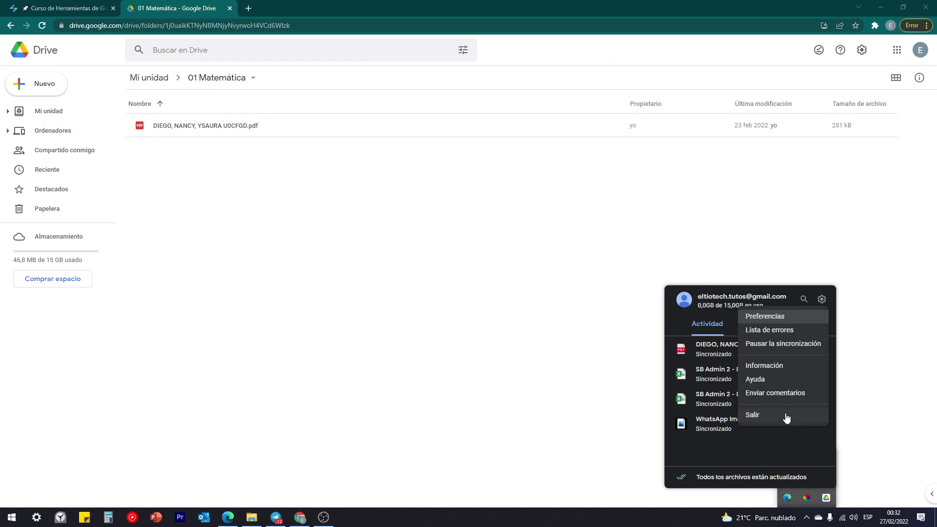
pyautogui.click(638, 455)
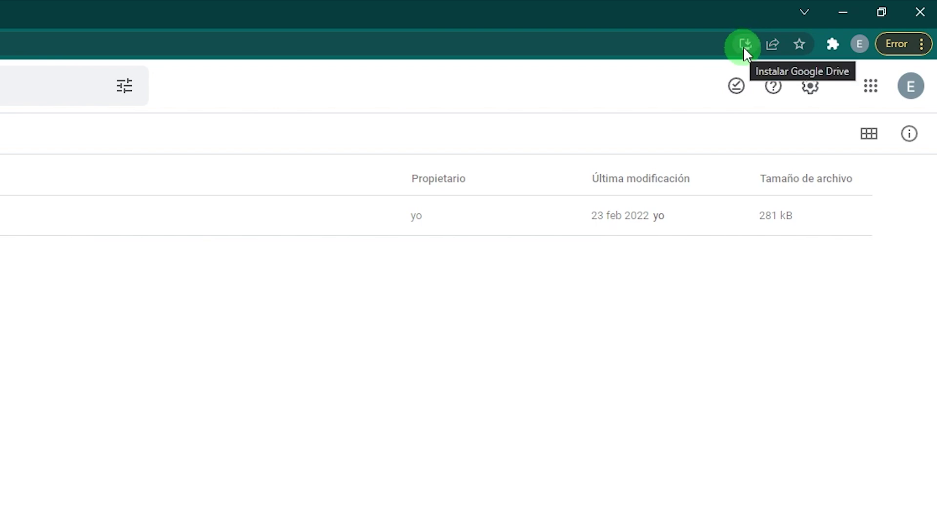
# Step: Install the Google Drive web app from Chrome, widen its window and reposition it over the browser
pyautogui.click(824, 27)
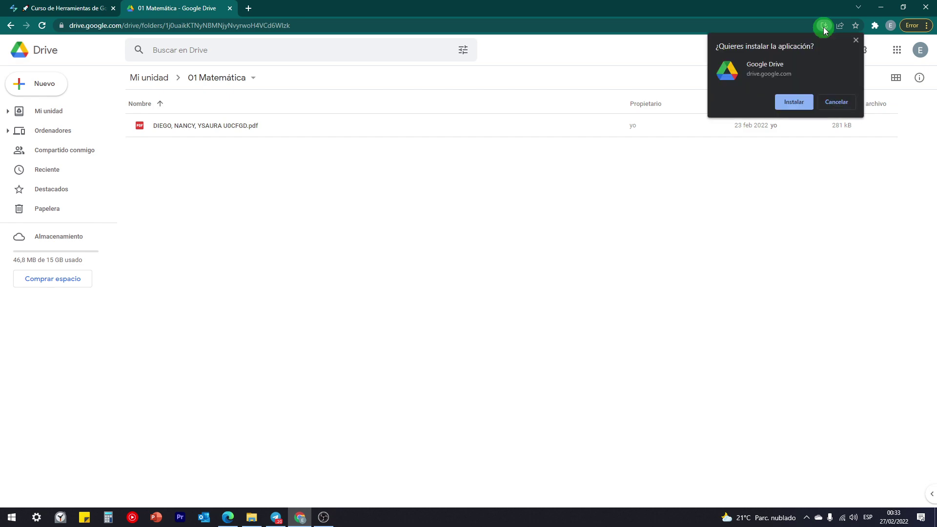
pyautogui.click(794, 102)
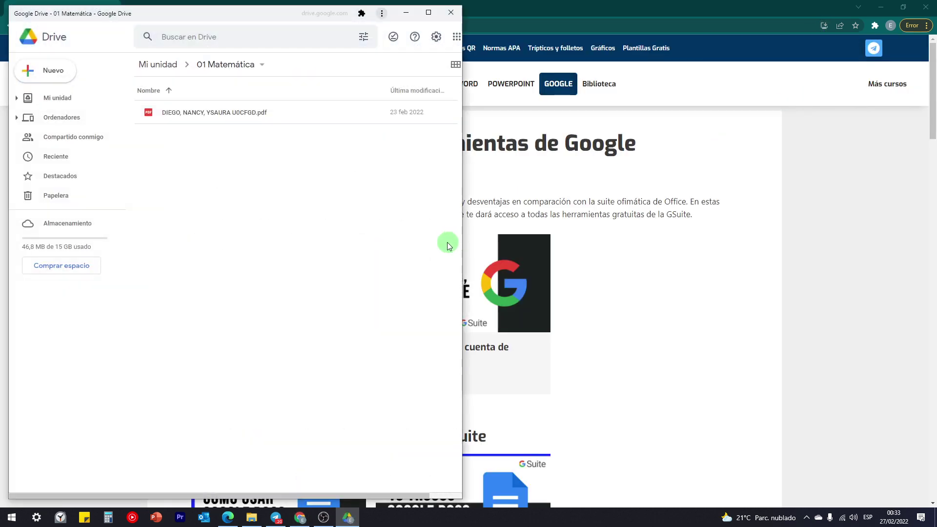
pyautogui.moveTo(462, 206); pyautogui.dragTo(704, 200)
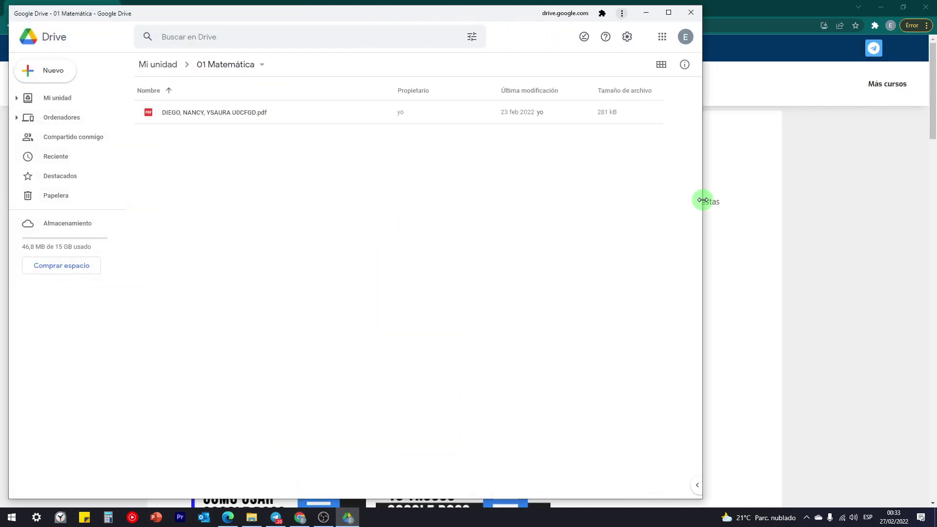
pyautogui.moveTo(324, 17); pyautogui.dragTo(436, 15)
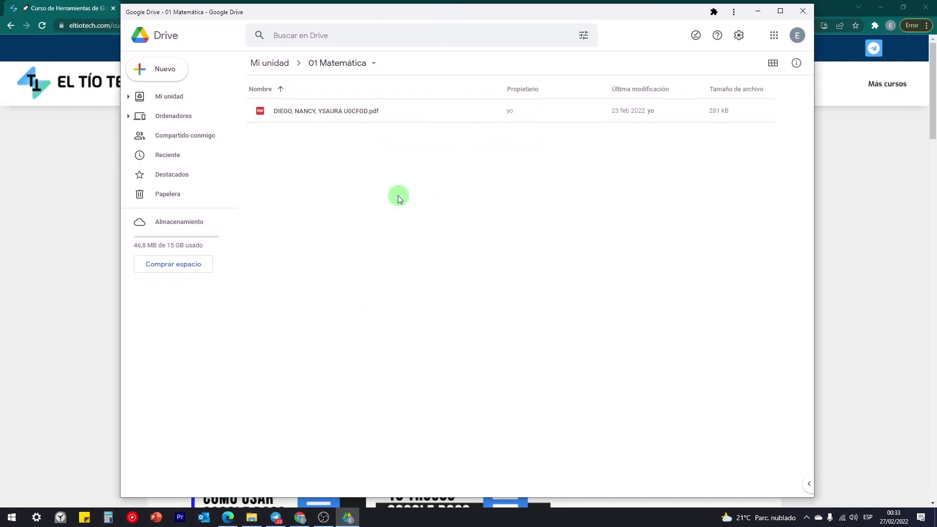
pyautogui.moveTo(511, 16); pyautogui.dragTo(475, 42)
# Step: Open Google Drive in a new browser tab and return the installed Drive app from 01 Matemática to Mi unidad
pyautogui.click(186, 13)
pyautogui.click(132, 9)
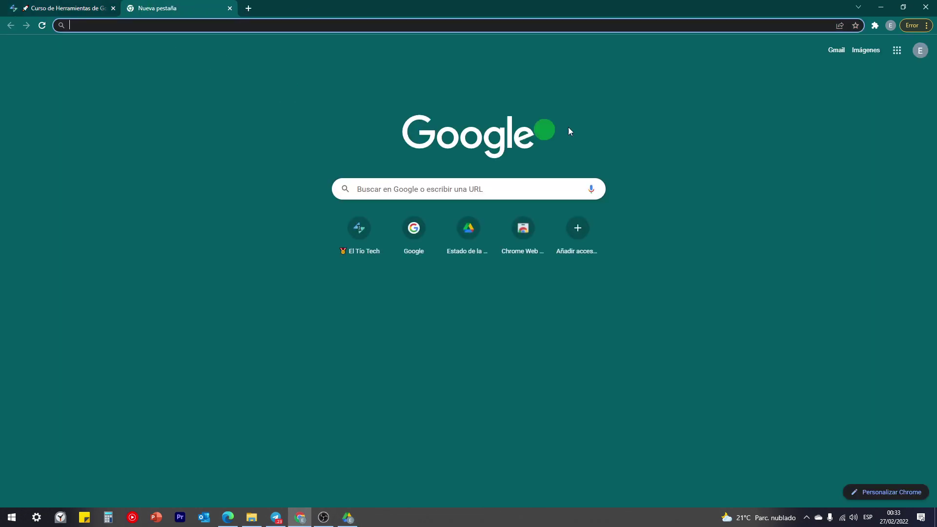
pyautogui.click(894, 53)
pyautogui.click(855, 228)
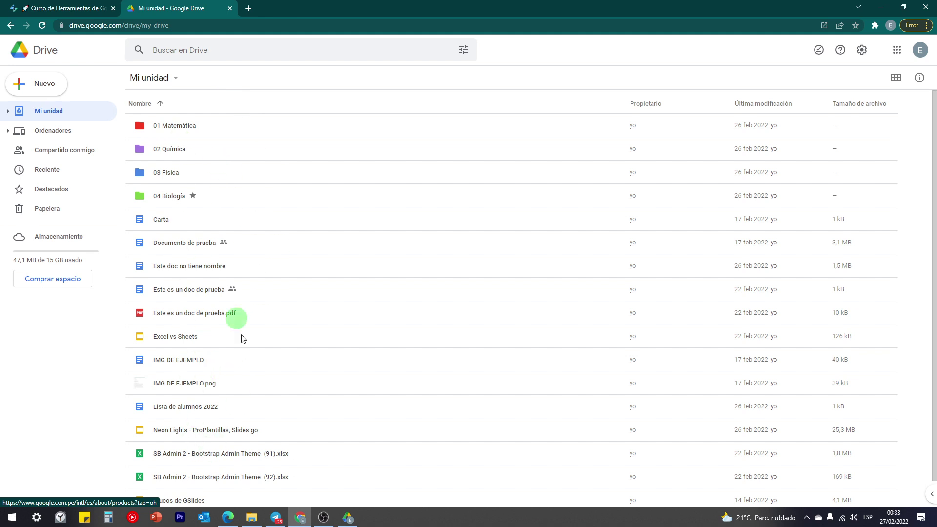
pyautogui.click(348, 521)
pyautogui.moveTo(205, 41); pyautogui.dragTo(247, 29)
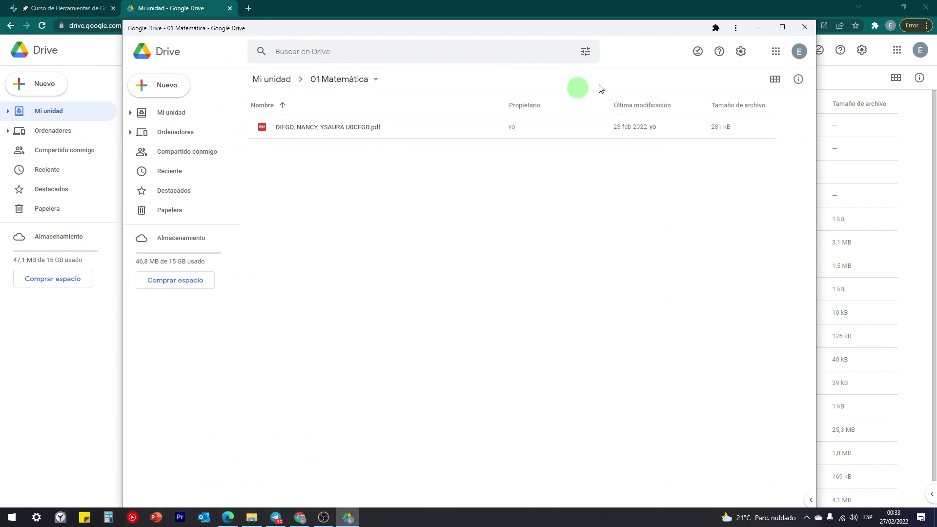
pyautogui.hotkey('alt', 'Left')
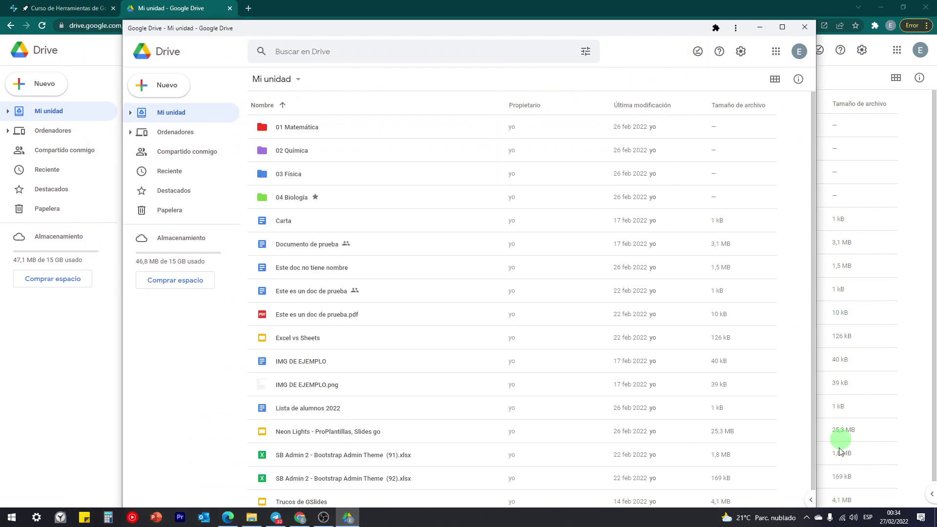
# Step: Turn off the computer's Wi-Fi and bring the browser showing Mi unidad to the front
pyautogui.click(845, 521)
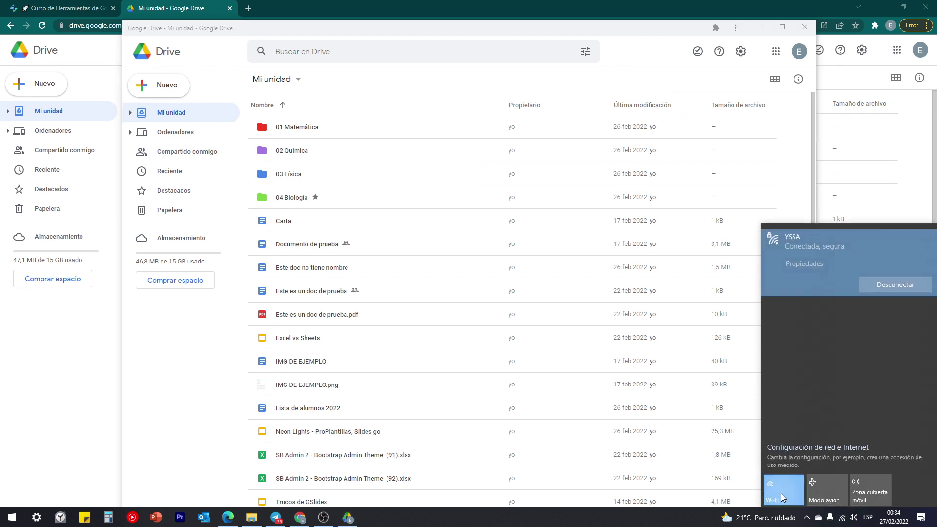
pyautogui.click(782, 497)
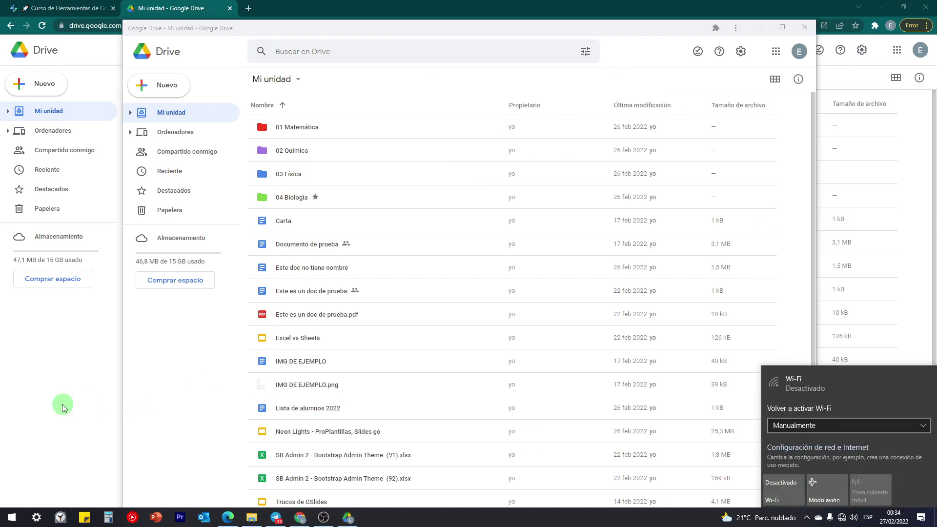
pyautogui.click(62, 403)
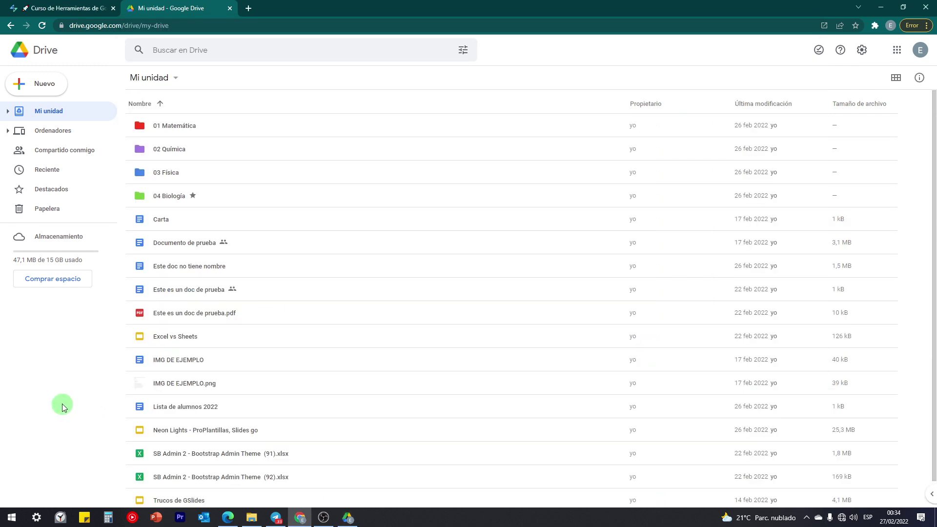
# Step: Reload Mi unidad offline, load eltiotech.com in a new tab to test the connection, and review the Drive file list
pyautogui.click(41, 27)
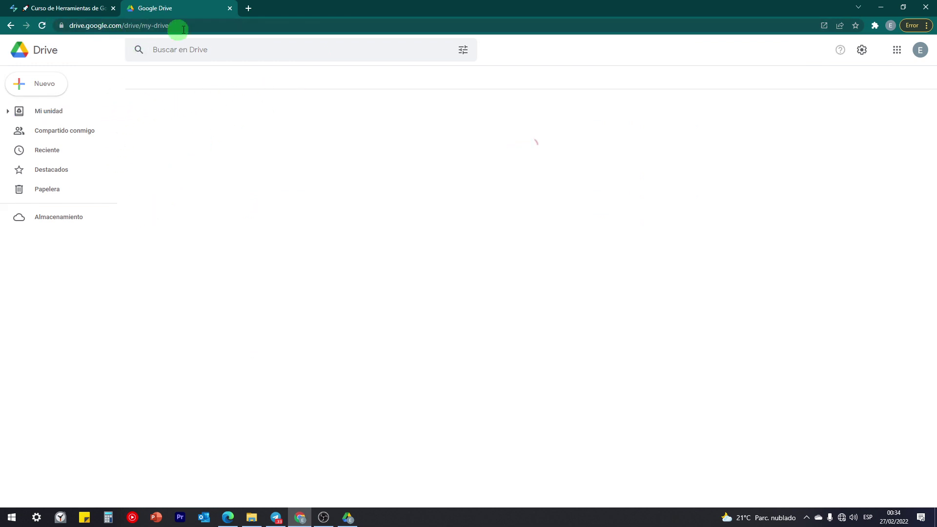
pyautogui.click(248, 8)
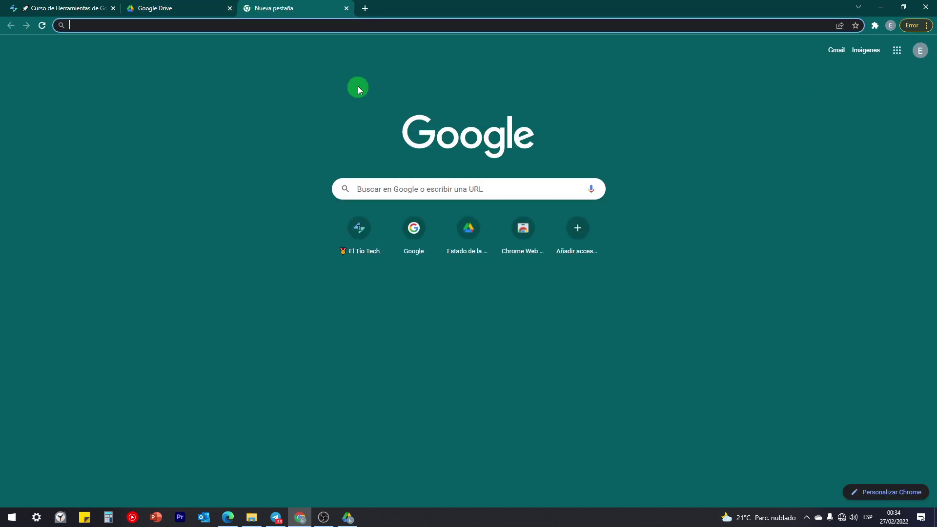
pyautogui.click(357, 246)
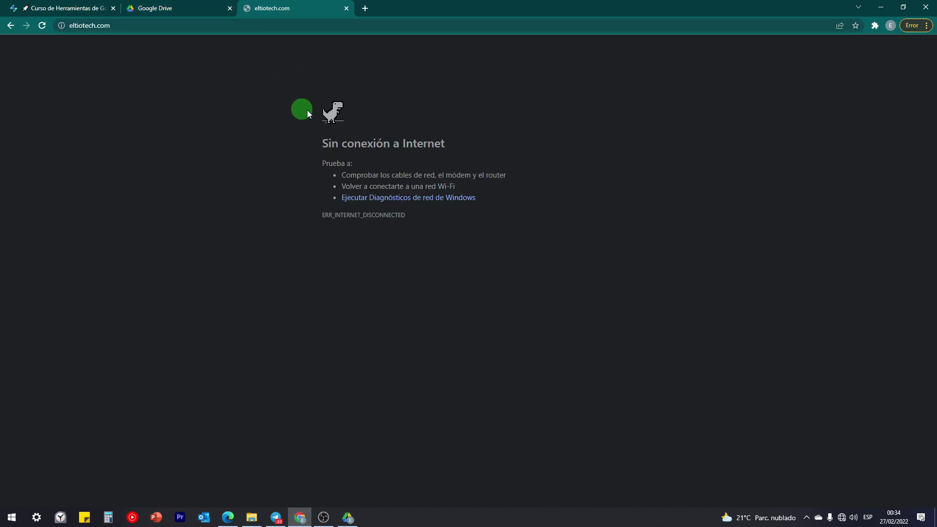
pyautogui.click(165, 8)
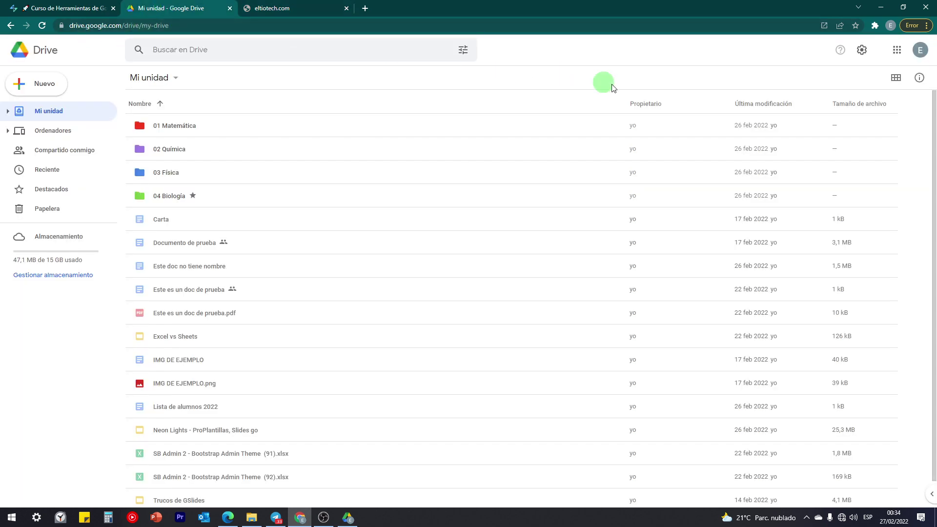
pyautogui.scroll(-1, 347, 306)
pyautogui.scroll(1, 300, 421)
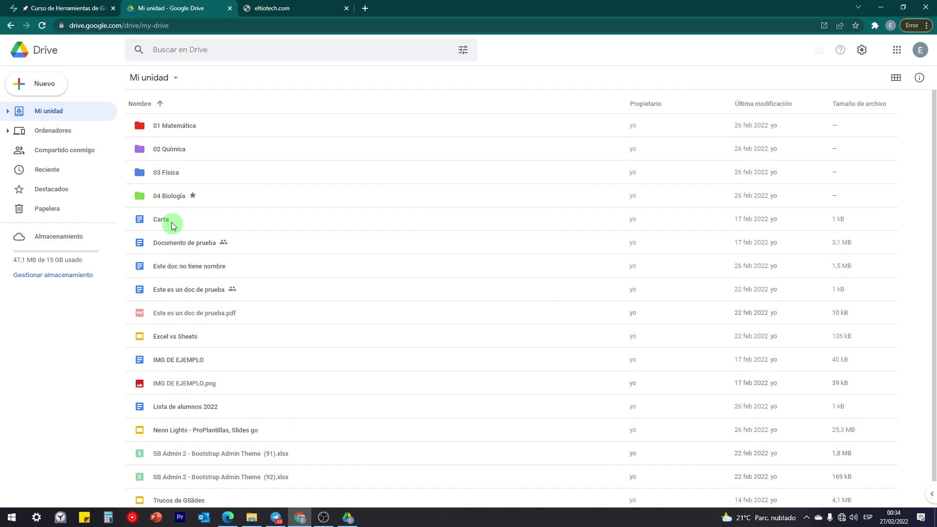
# Step: Open Este doc no tiene nombre offline and delete the landscape image behind its text
pyautogui.doubleClick(177, 266)
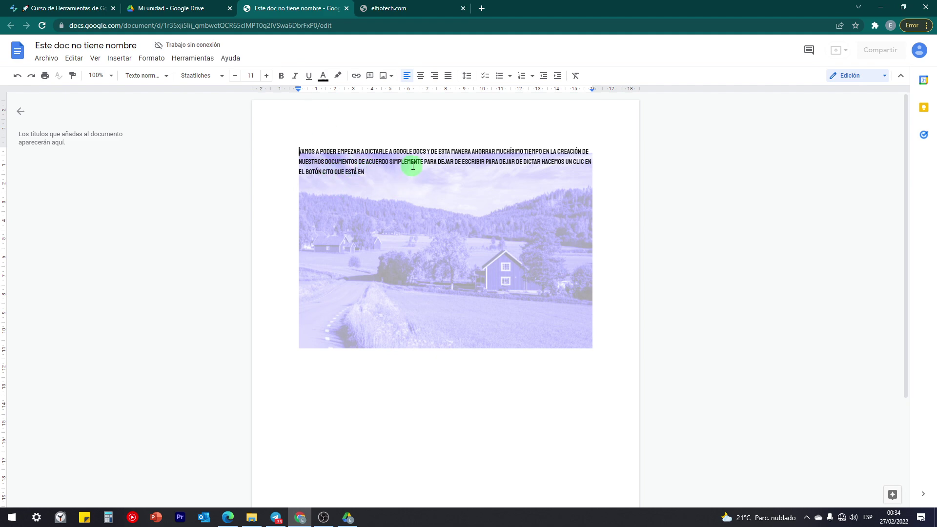
pyautogui.scroll(-1, 377, 219)
pyautogui.scroll(-3, 371, 364)
pyautogui.scroll(3, 368, 369)
pyautogui.click(365, 284)
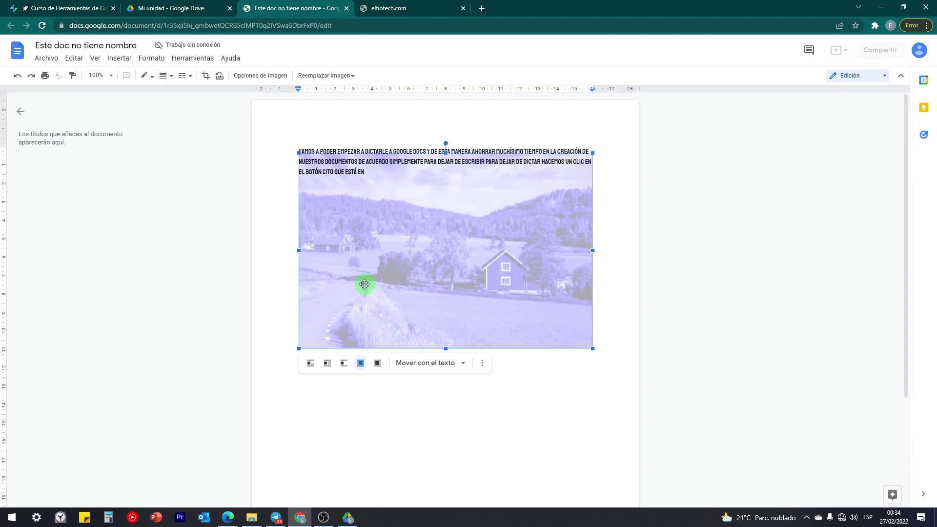
pyautogui.press('Delete')
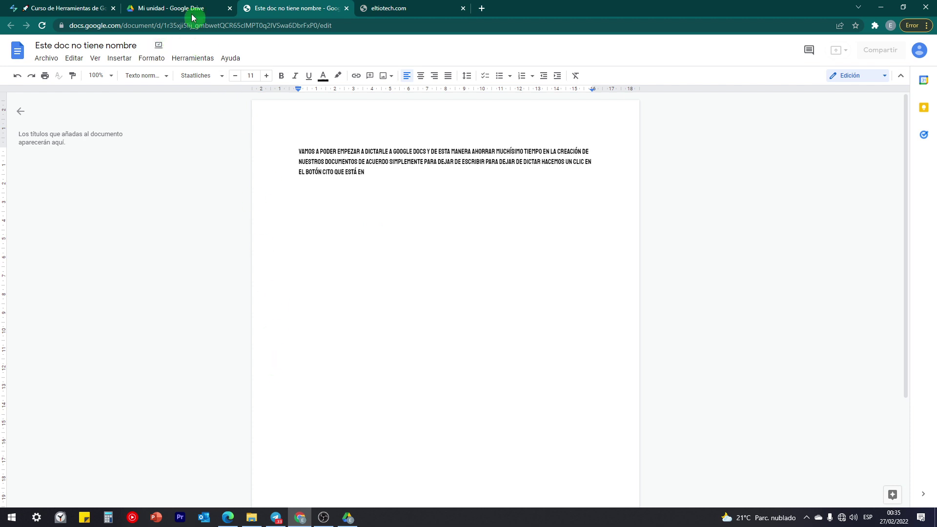
# Step: Check the edited document in Mi unidad, close the Drive and document tabs, and reopen drive.google.com in a new tab
pyautogui.click(175, 6)
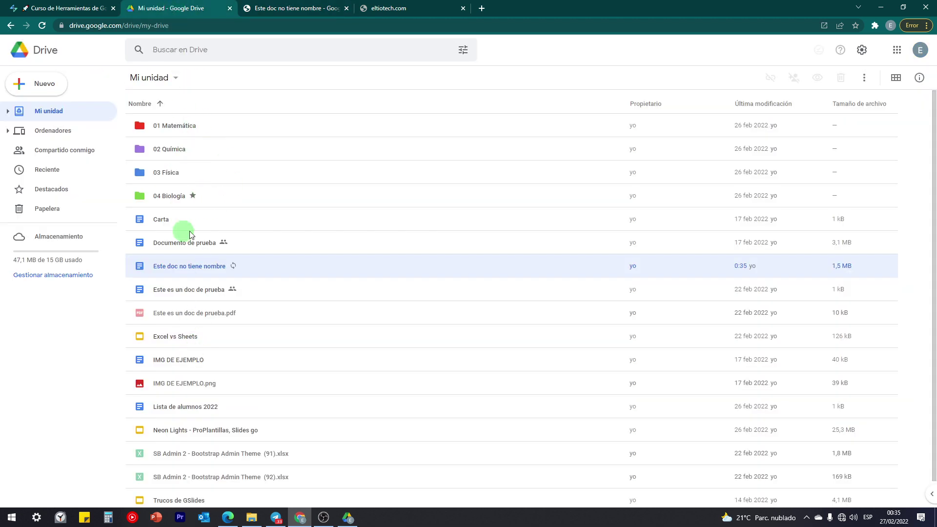
pyautogui.click(230, 8)
pyautogui.click(230, 9)
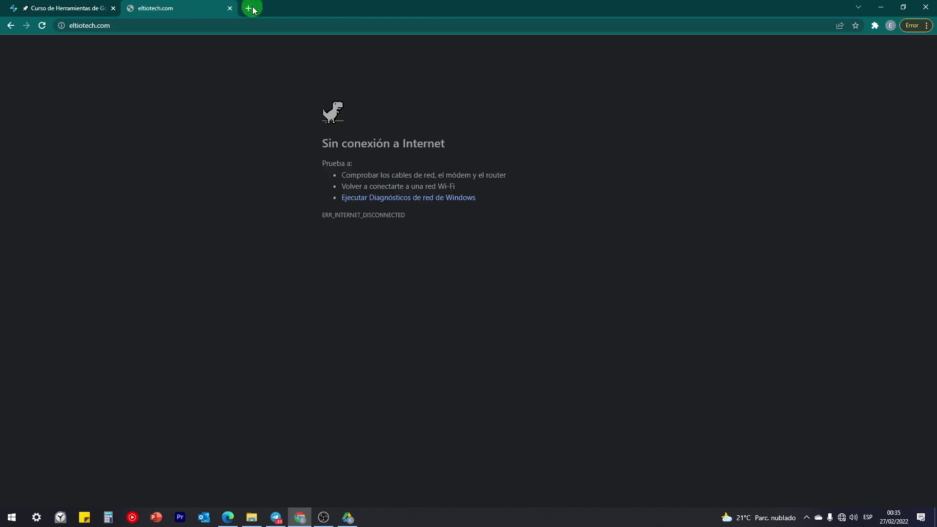
pyautogui.click(250, 8)
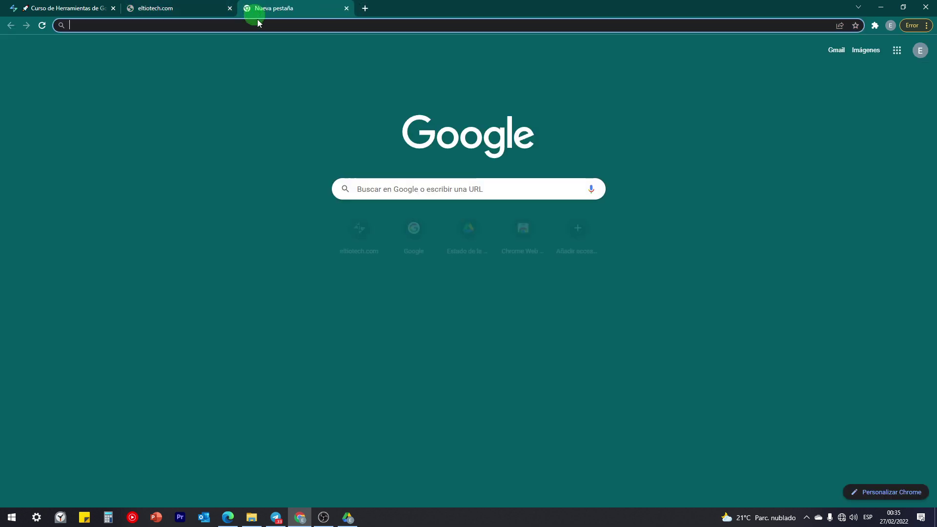
pyautogui.click(897, 52)
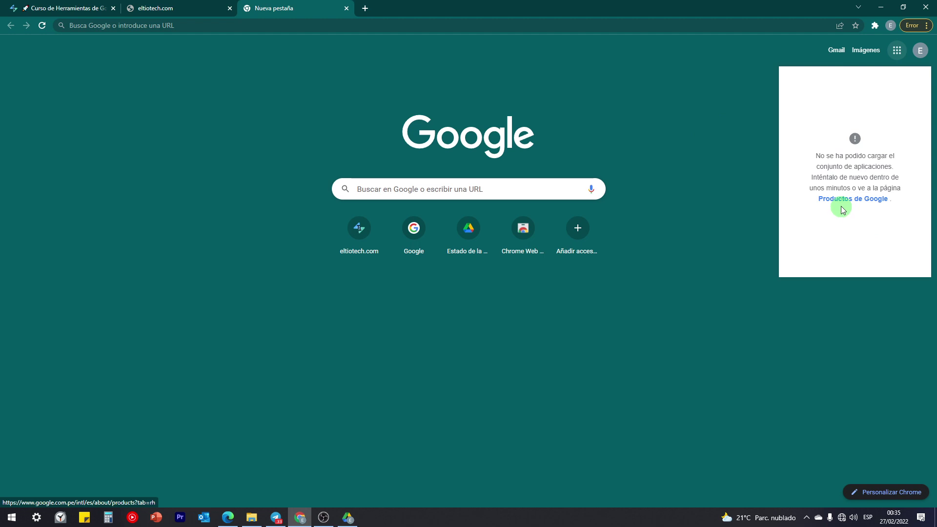
pyautogui.click(213, 26)
pyautogui.write('drive.googl')
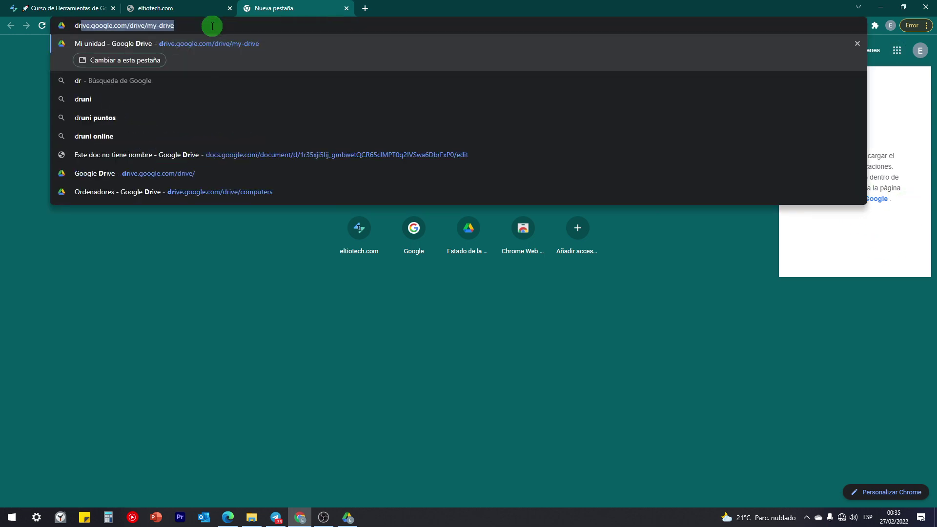
pyautogui.write('e.com')
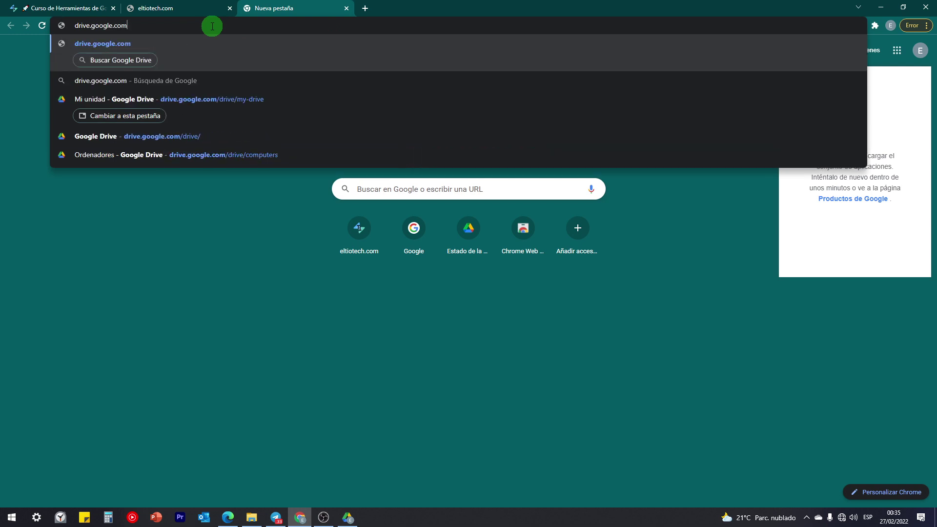
pyautogui.press('Return')
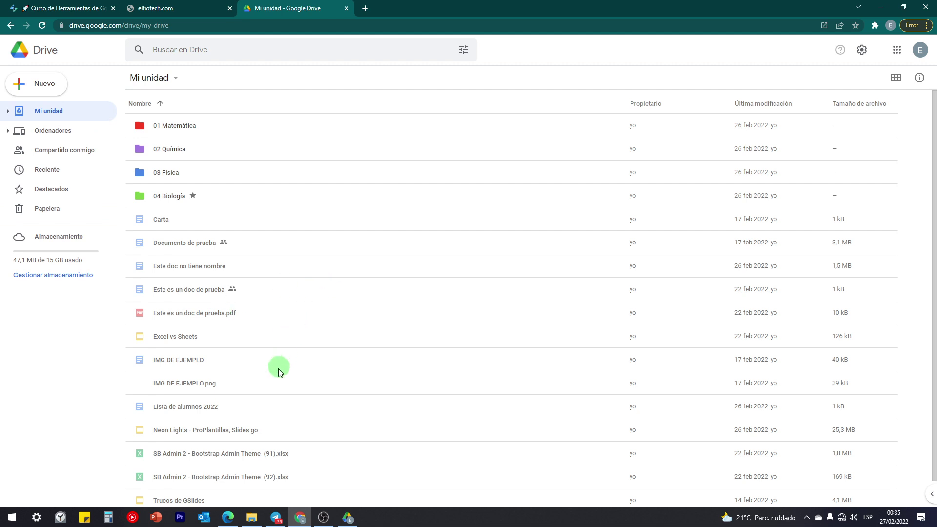
# Step: Check Mi unidad in the installed Drive app offline, close the app and relaunch it by searching Windows for drive
pyautogui.click(348, 518)
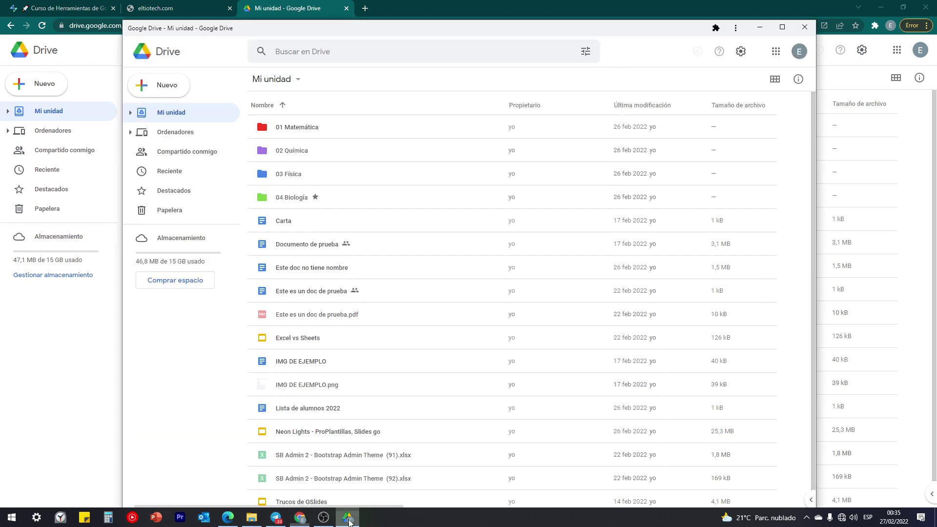
pyautogui.moveTo(229, 32); pyautogui.dragTo(223, 27)
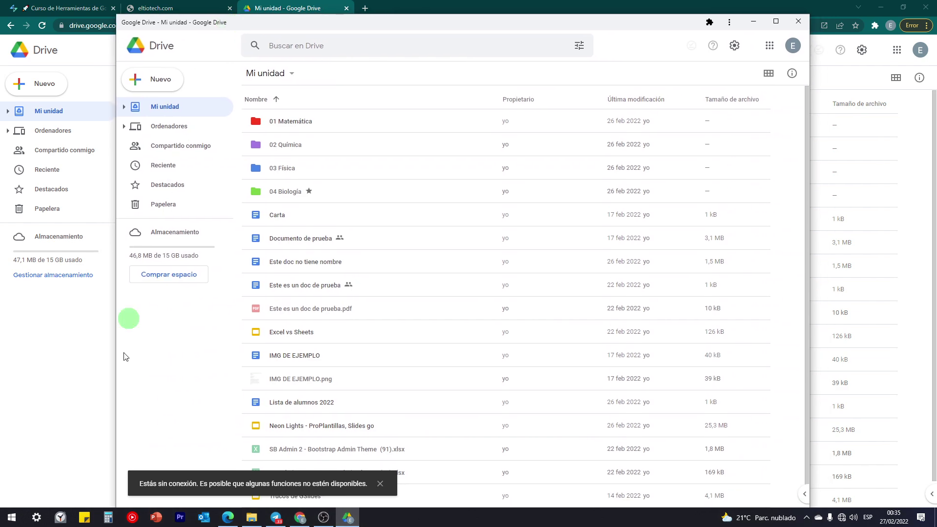
pyautogui.click(801, 23)
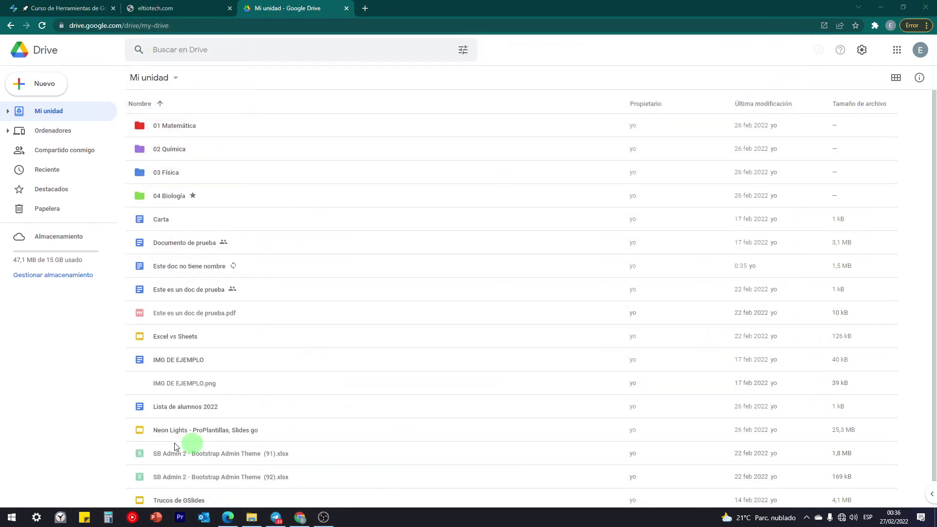
pyautogui.click(4, 521)
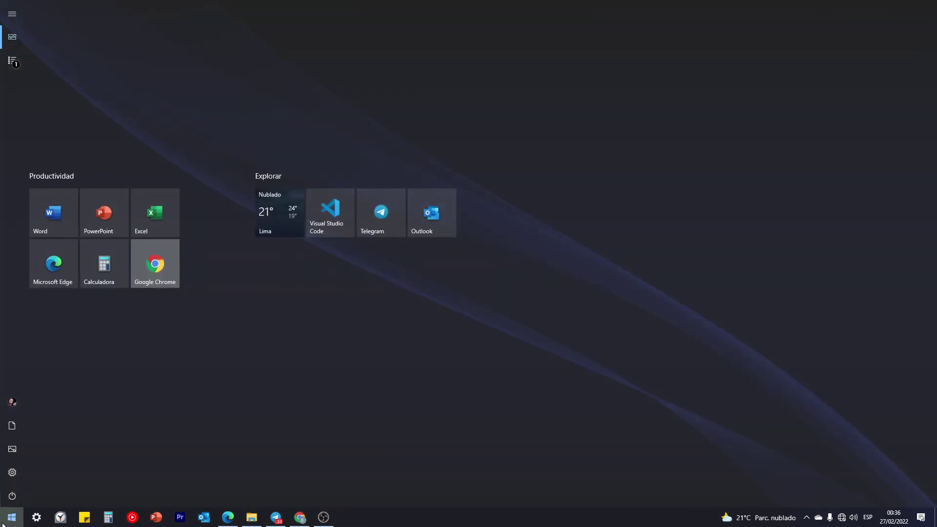
pyautogui.write('drive')
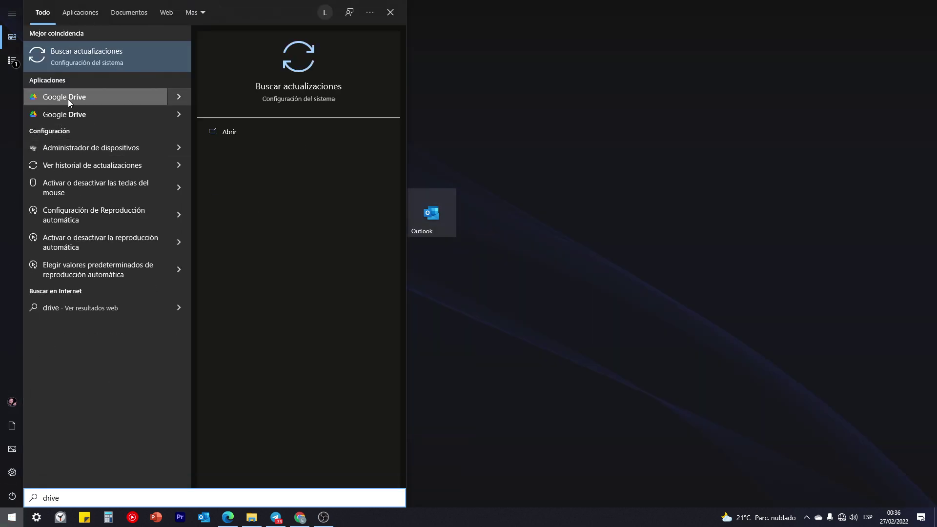
pyautogui.click(106, 101)
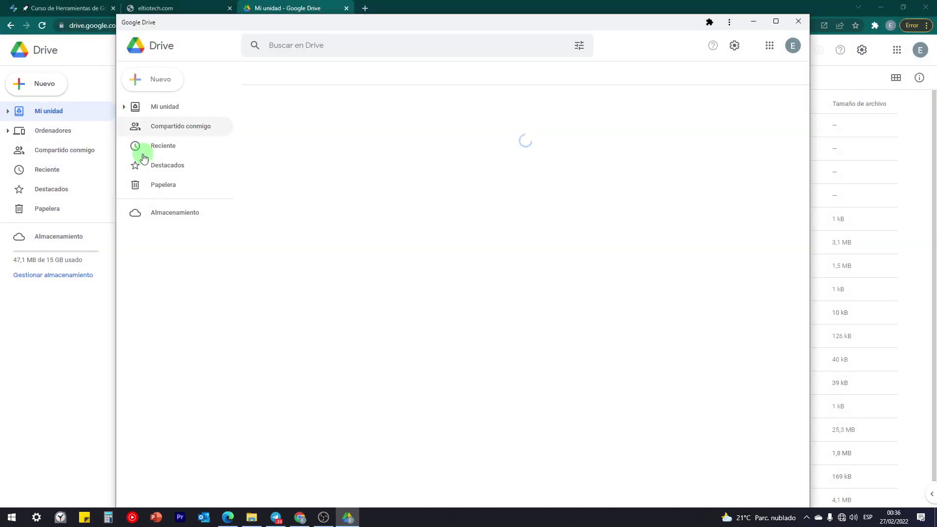
pyautogui.moveTo(418, 16); pyautogui.dragTo(439, 16)
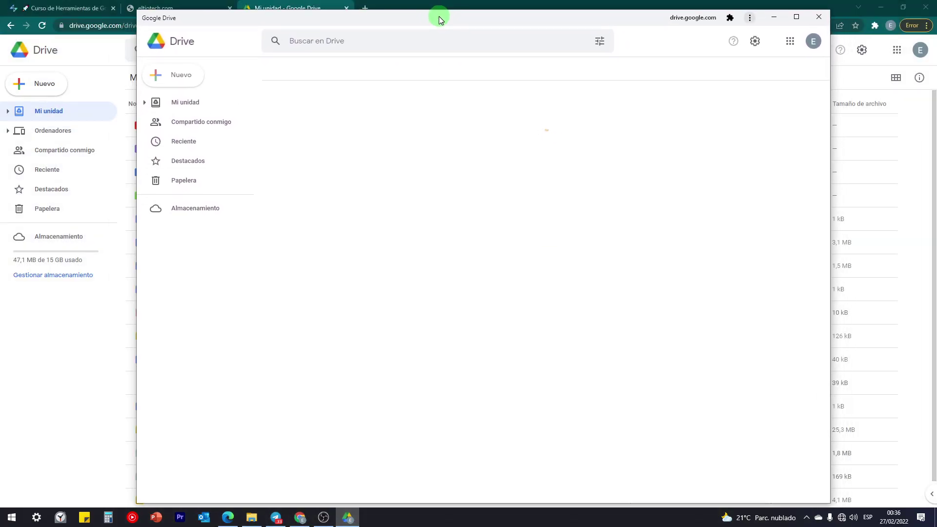
# Step: Switch to File Explorer and open the Mi unidad folder on the Google Drive (G:) drive from Este equipo
pyautogui.click(846, 519)
pyautogui.click(846, 520)
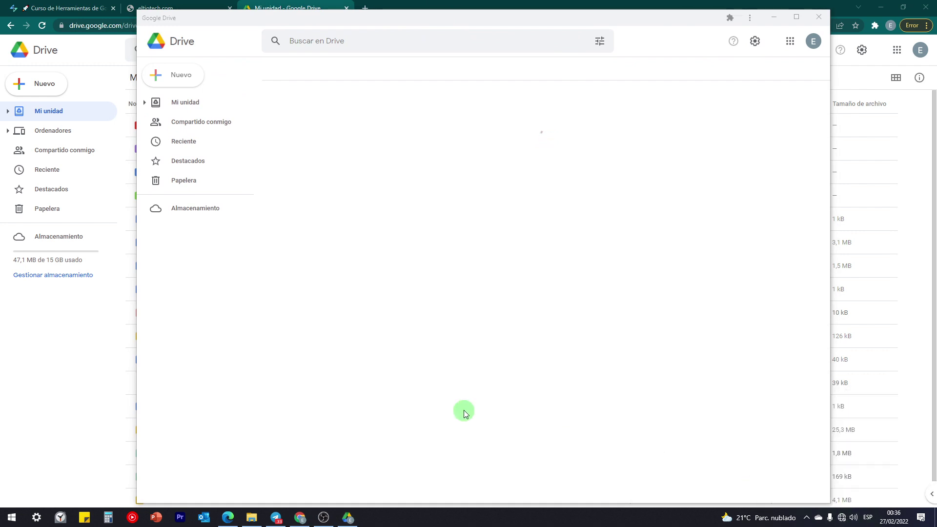
pyautogui.click(252, 519)
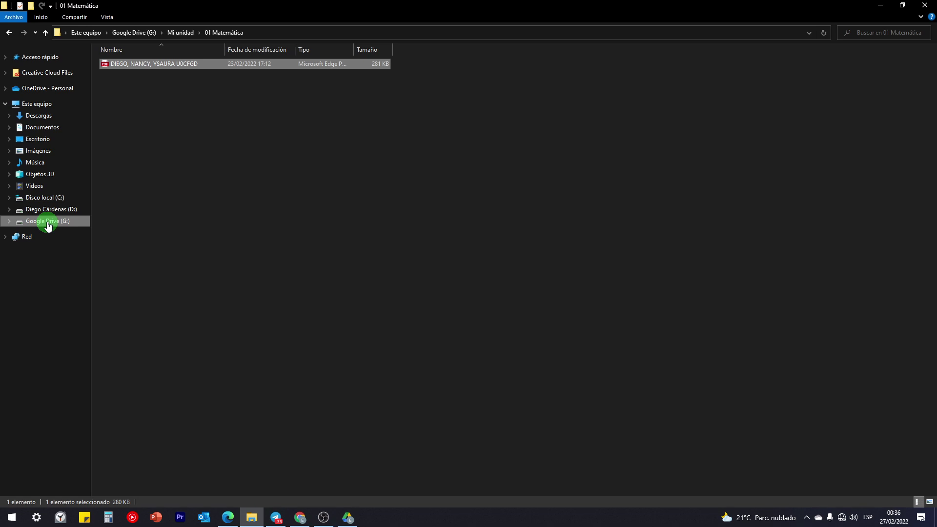
pyautogui.click(43, 105)
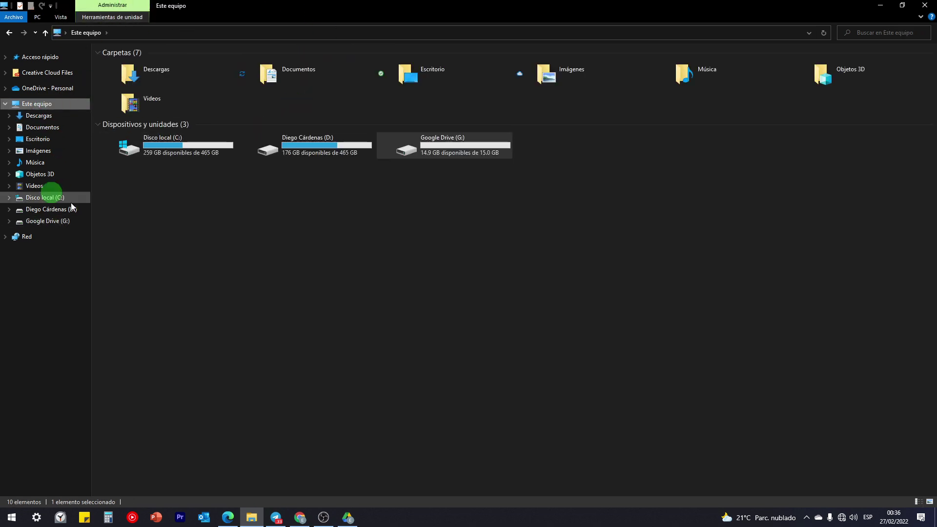
pyautogui.moveTo(140, 215); pyautogui.dragTo(456, 144)
pyautogui.click(446, 181)
pyautogui.doubleClick(449, 147)
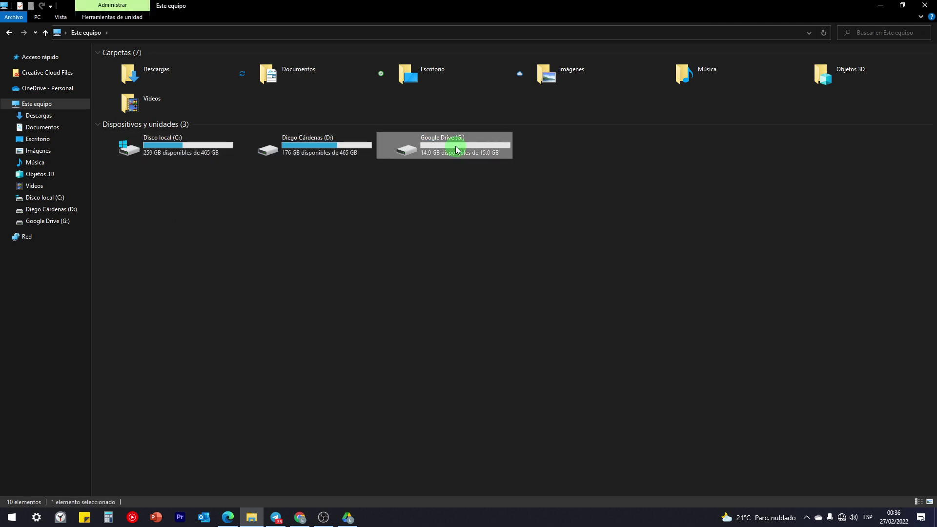
pyautogui.doubleClick(112, 66)
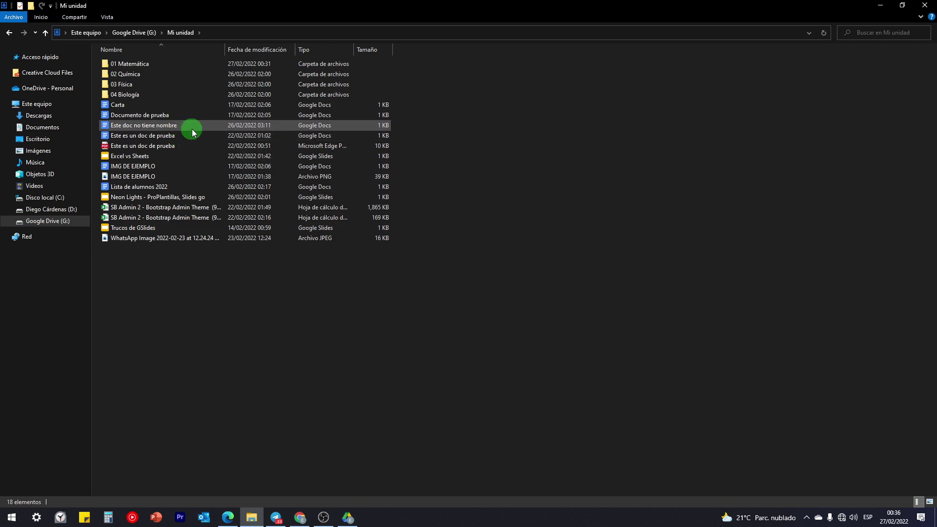
# Step: Open the Excel vs Sheets presentation offline and view its second slide, then return to the Mi unidad page in the browser
pyautogui.doubleClick(142, 156)
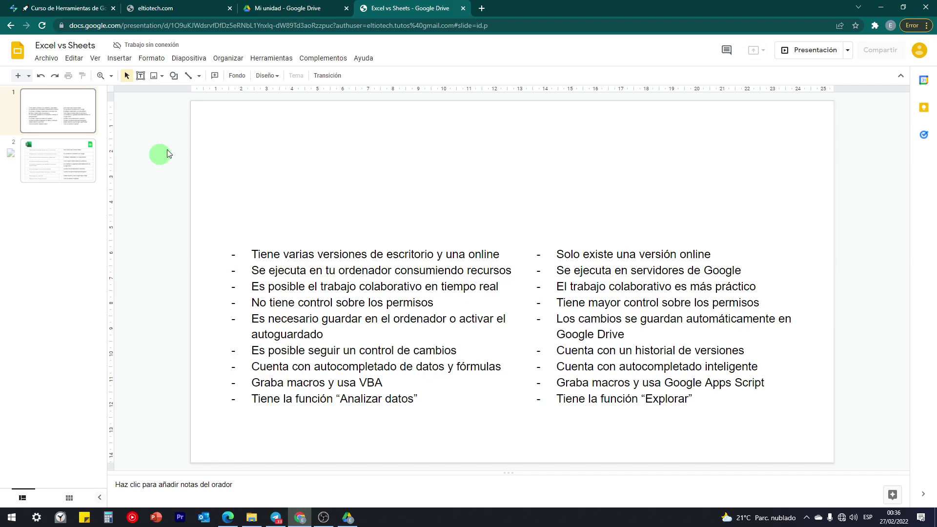
pyautogui.click(61, 164)
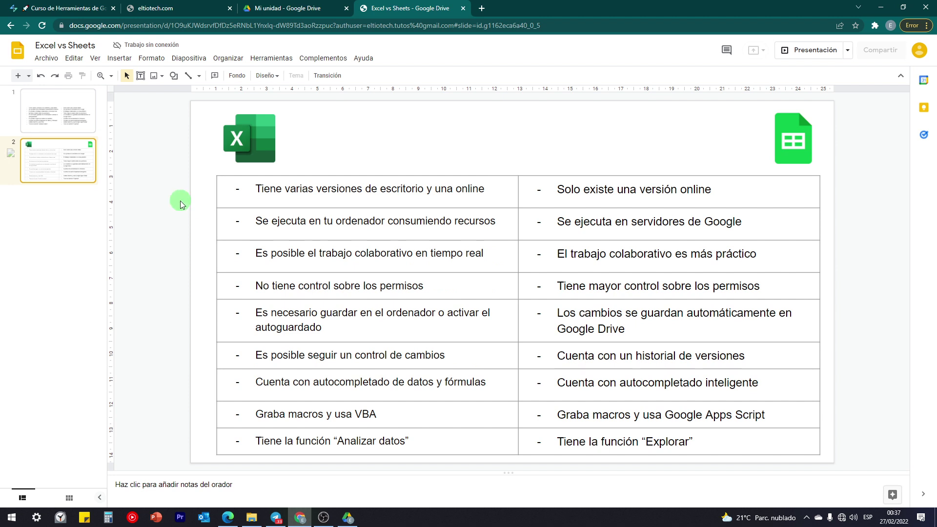
pyautogui.click(305, 4)
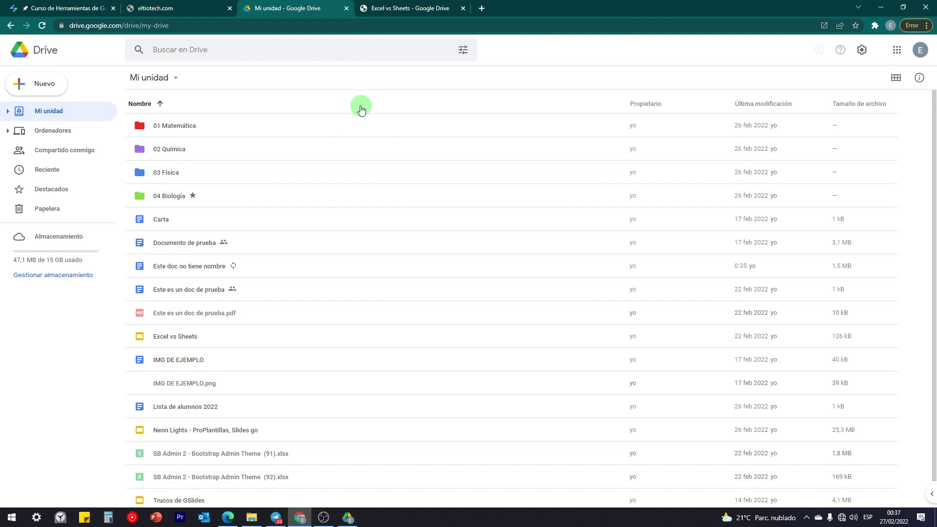
# Step: Return to File Explorer and review the drives under Este equipo, including Google Drive (G:)
pyautogui.click(252, 517)
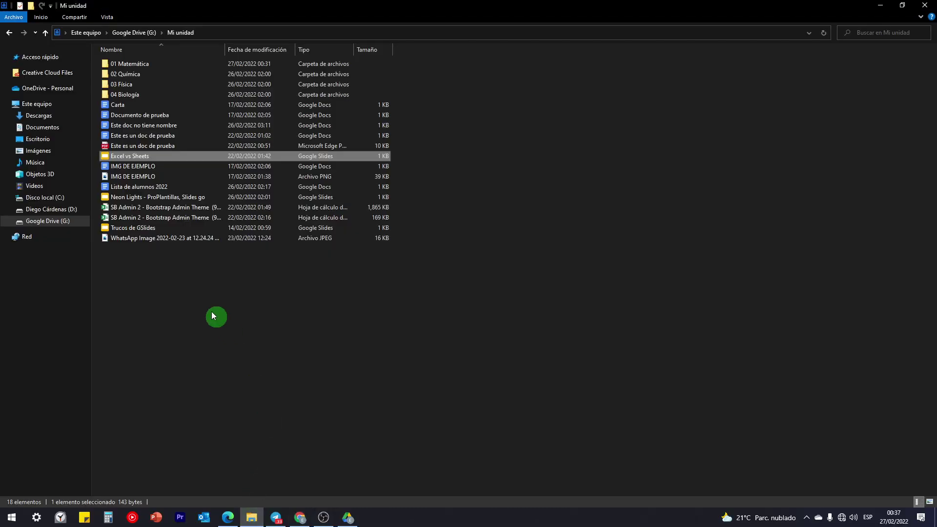
pyautogui.click(44, 104)
pyautogui.moveTo(218, 203); pyautogui.dragTo(446, 141)
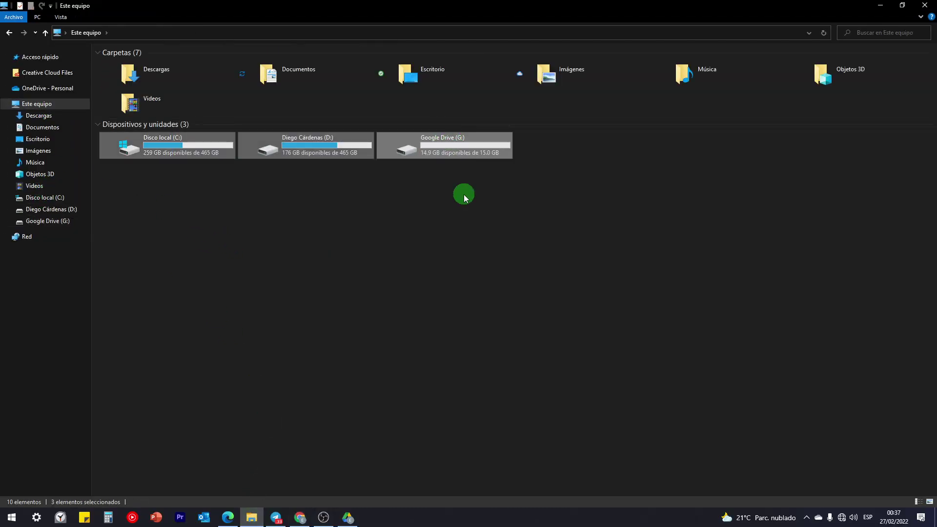
pyautogui.click(460, 140)
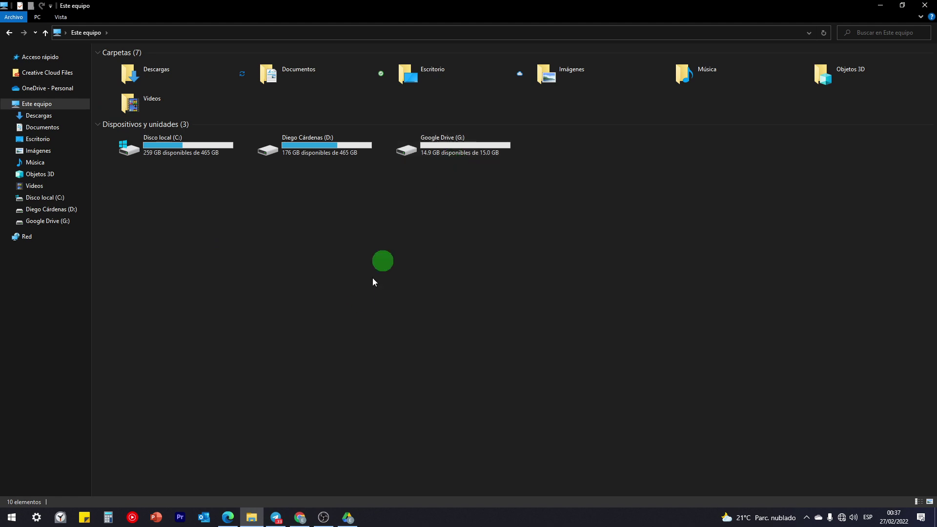
# Step: Close the installed Google Drive app and the browser tabs for Mi unidad, Excel vs Sheets and eltiotech.com
pyautogui.click(348, 518)
pyautogui.click(349, 517)
pyautogui.click(300, 517)
pyautogui.click(347, 7)
pyautogui.click(346, 8)
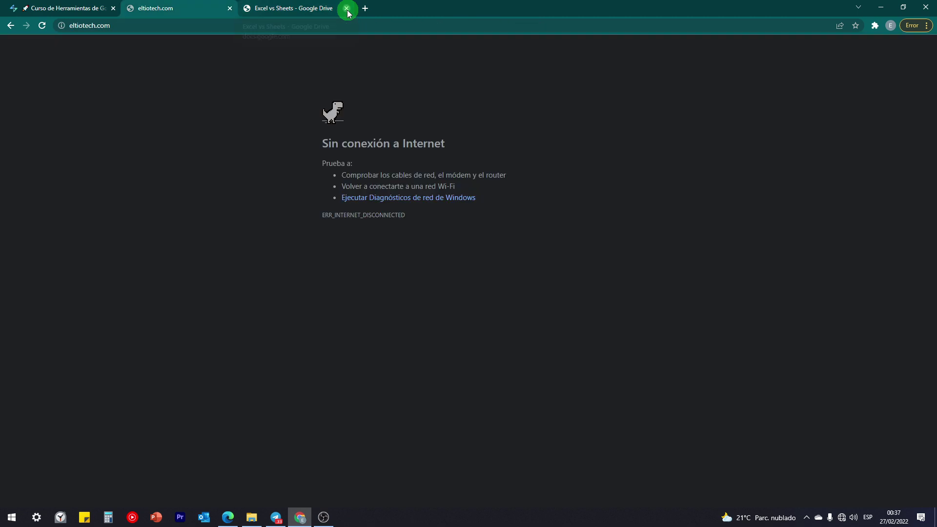
pyautogui.click(230, 8)
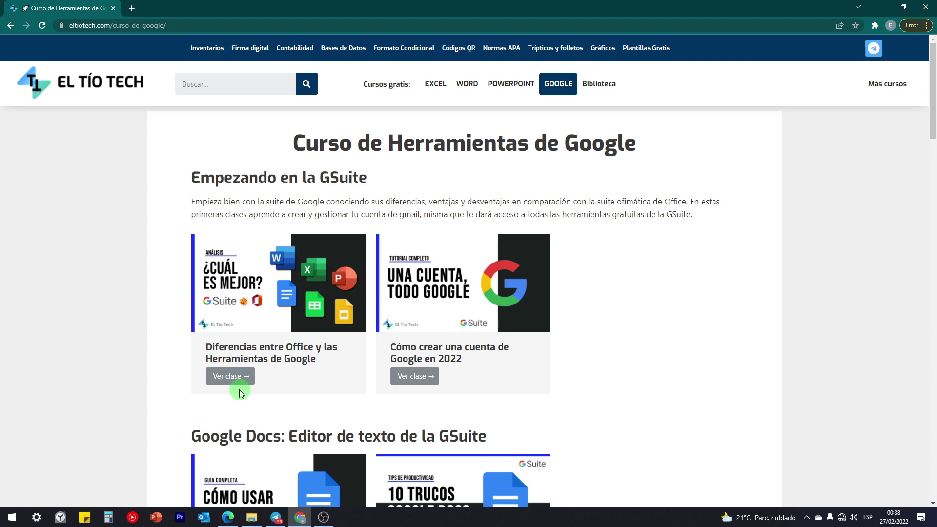
# Step: Look through the classes on the Curso de Herramientas de Google page and return to its beginning
pyautogui.scroll(-12, 125, 364)
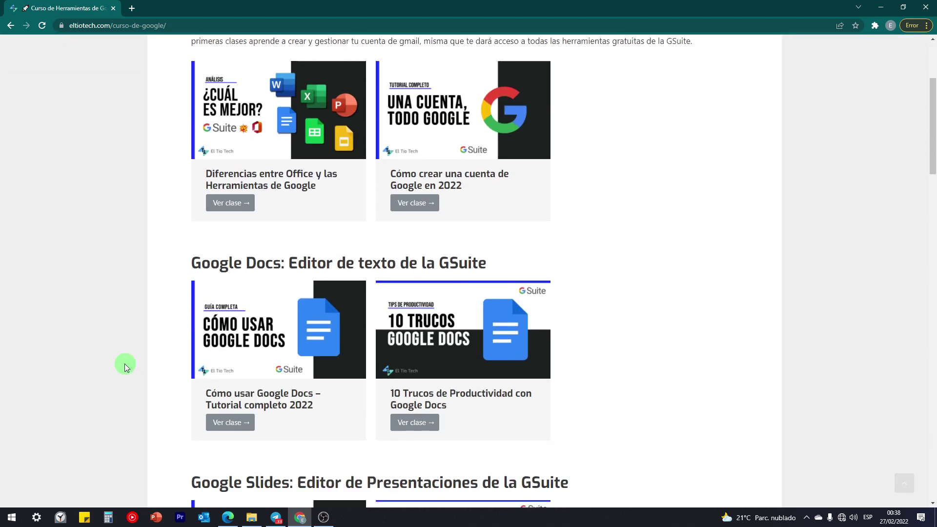
pyautogui.scroll(-8, 126, 378)
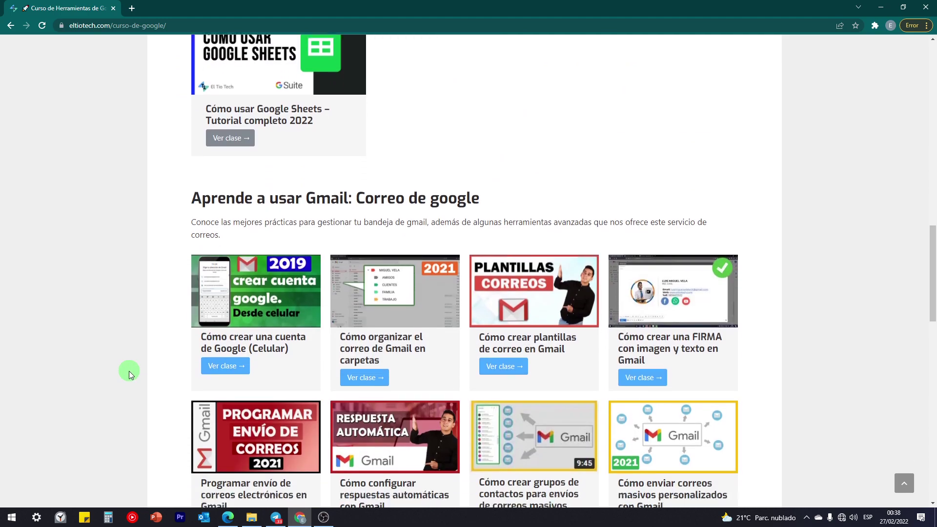
pyautogui.scroll(-3, 127, 367)
pyautogui.scroll(18, 118, 347)
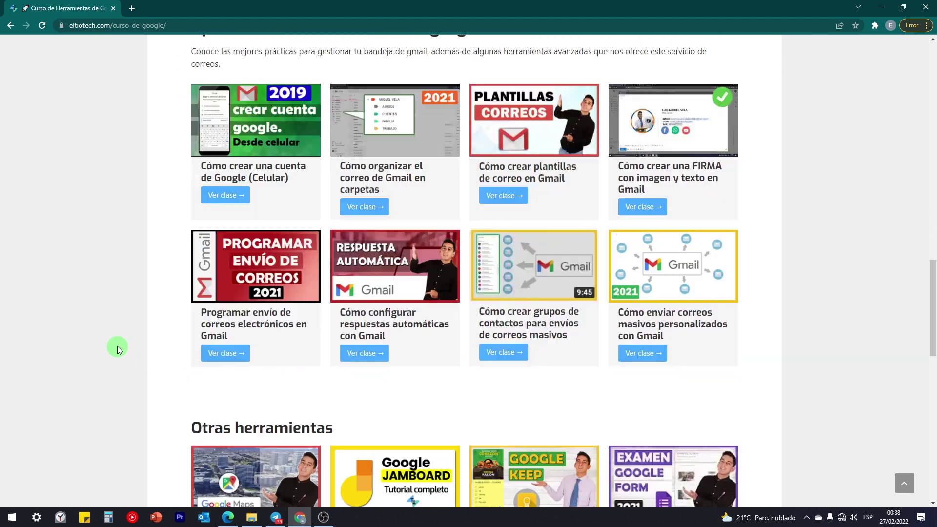
pyautogui.scroll(8, 117, 347)
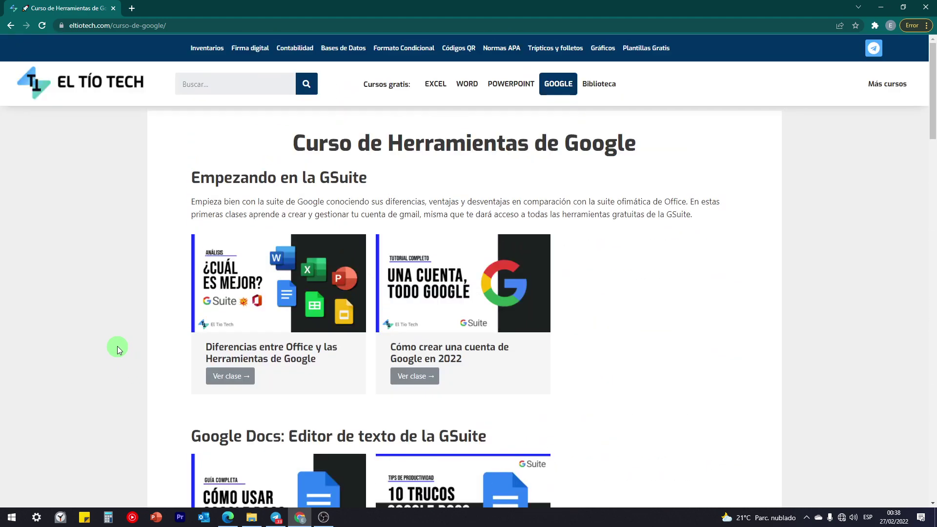